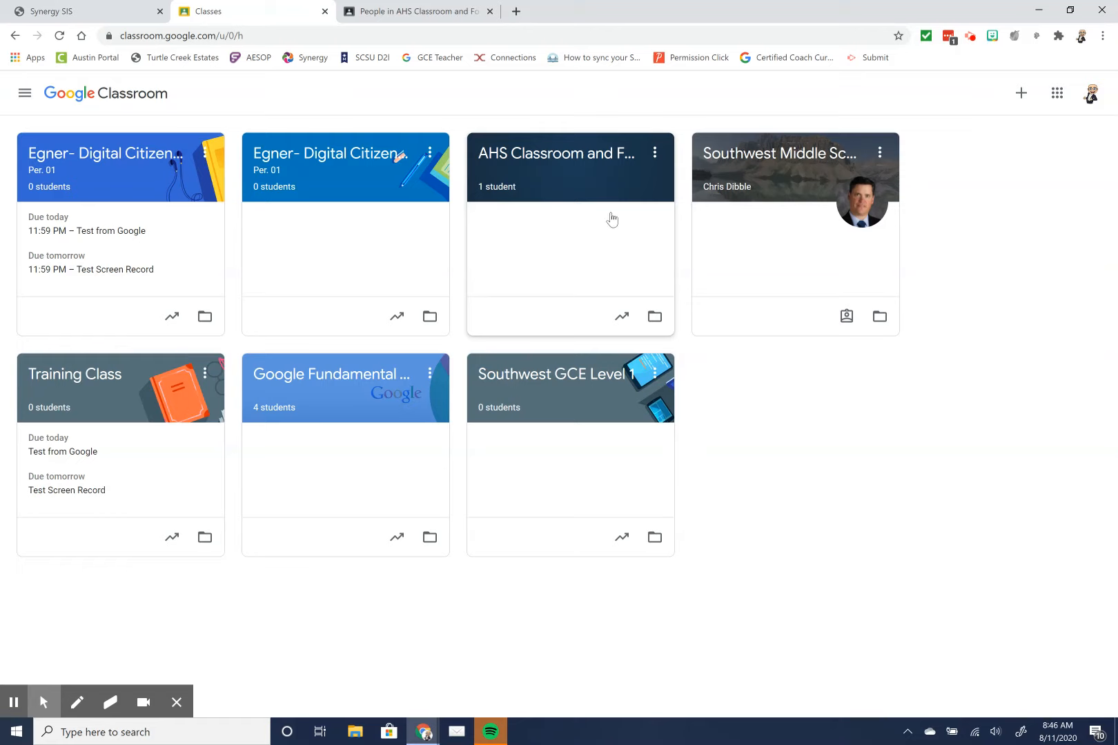
Step: Open the class settings of AHS Classroom and Formative and view the options available for the class code
{"action": "left_click", "coordinate": [599, 181]}
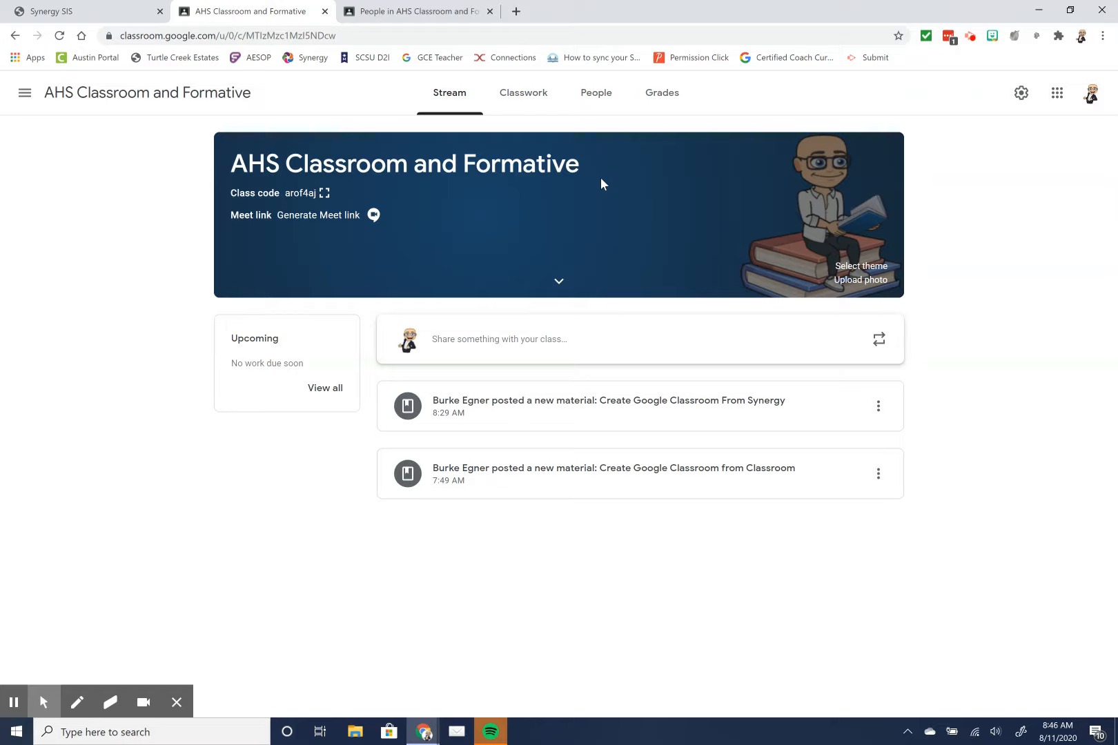
{"action": "left_click", "coordinate": [1021, 94]}
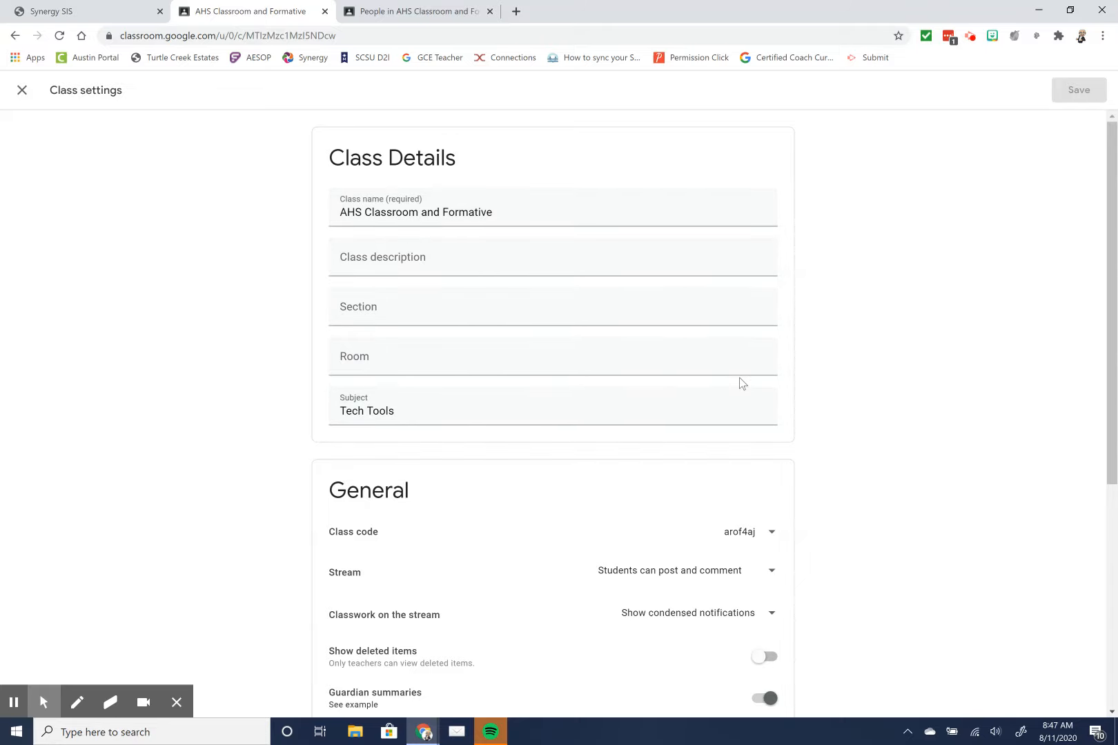
{"action": "left_click_drag", "start_coordinate": [1111, 254], "coordinate": [1112, 407]}
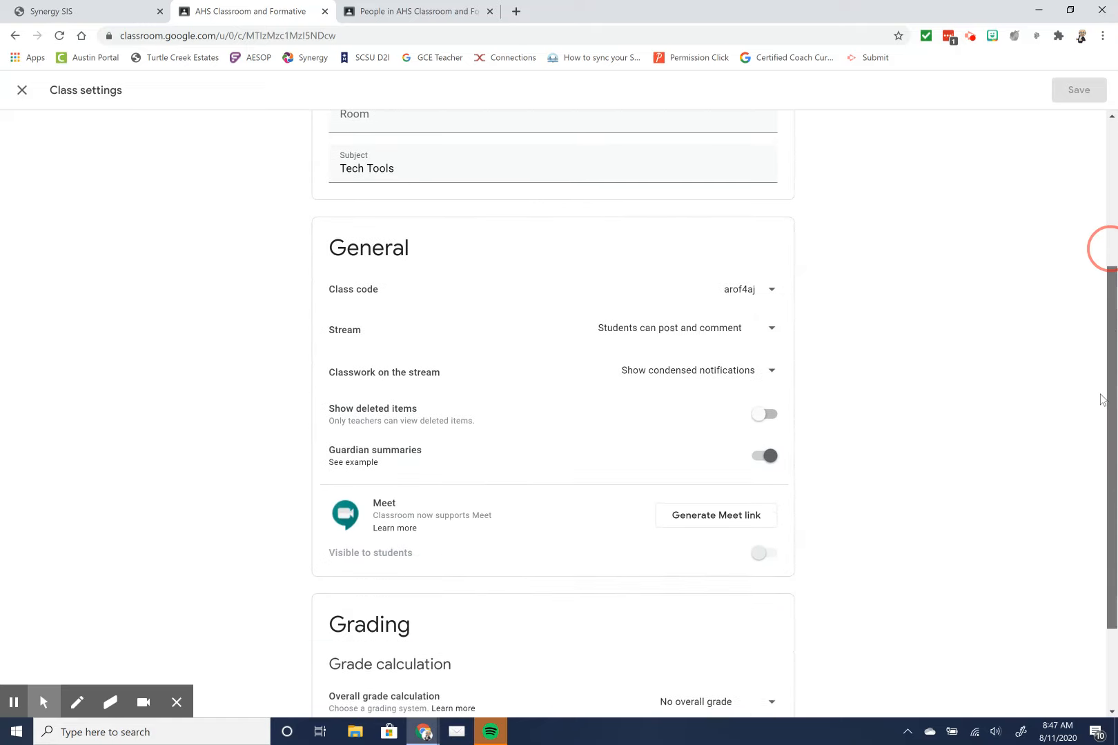
{"action": "left_click", "coordinate": [774, 292]}
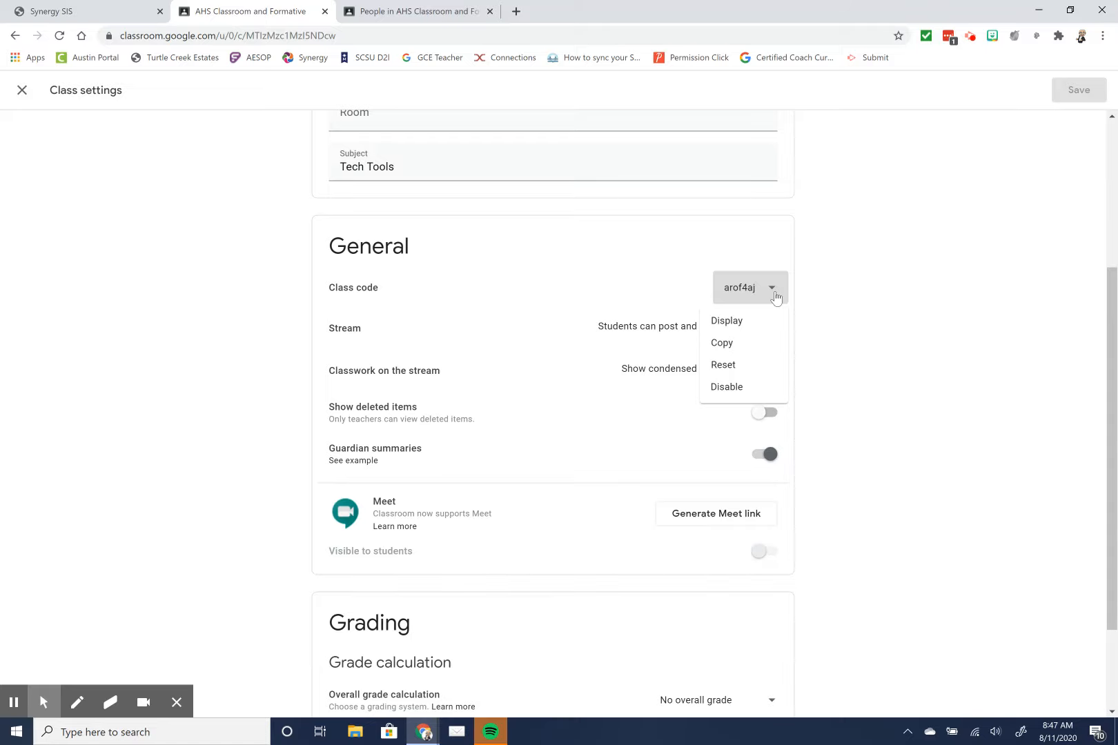
{"action": "left_click", "coordinate": [850, 278]}
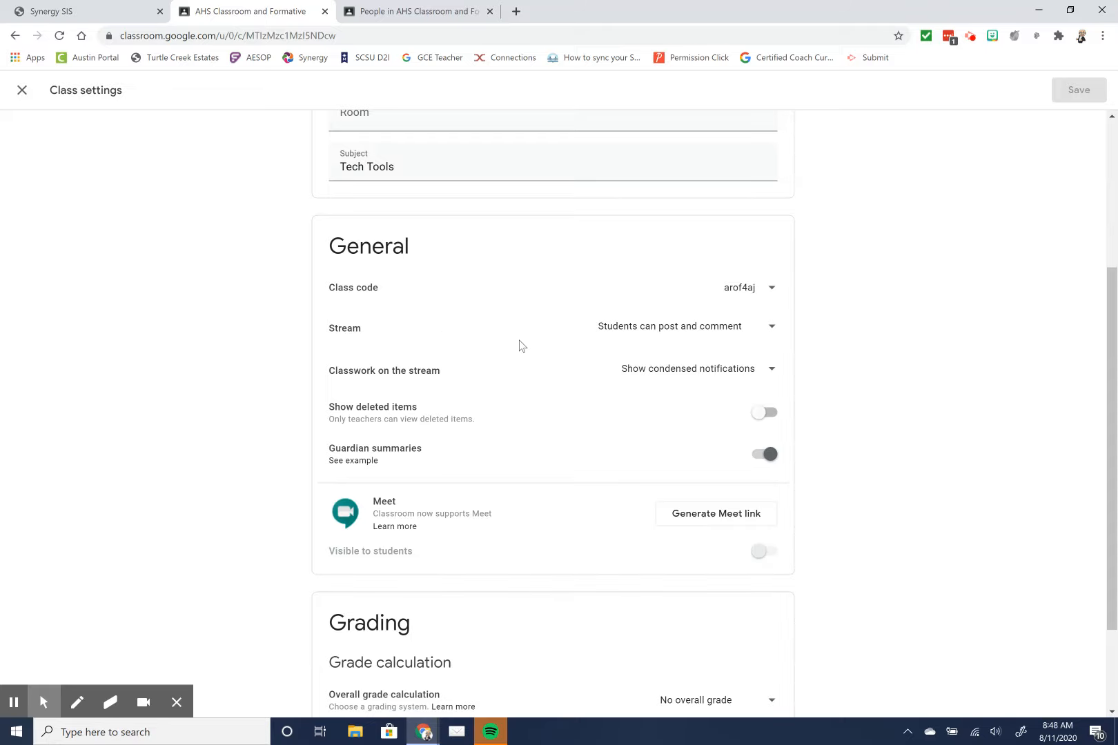
Step: Select Students can post and comment for the stream and Show condensed notifications for classwork, with Show deleted items switched off
{"action": "left_click", "coordinate": [769, 329]}
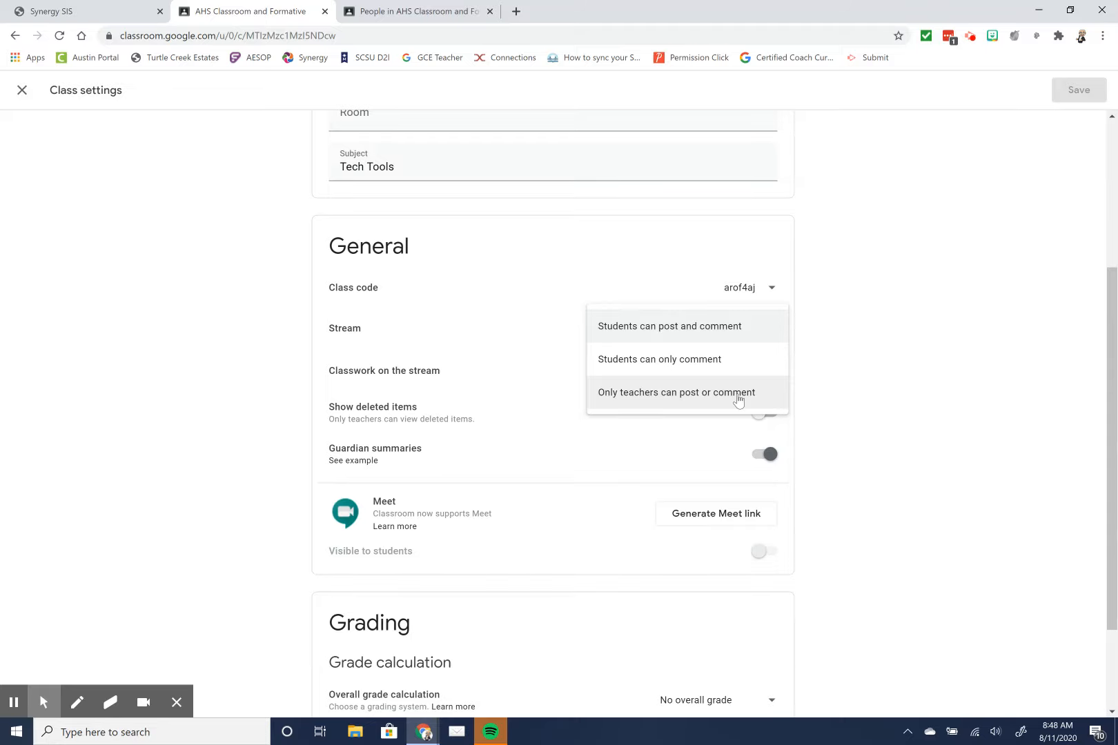
{"action": "left_click", "coordinate": [711, 329]}
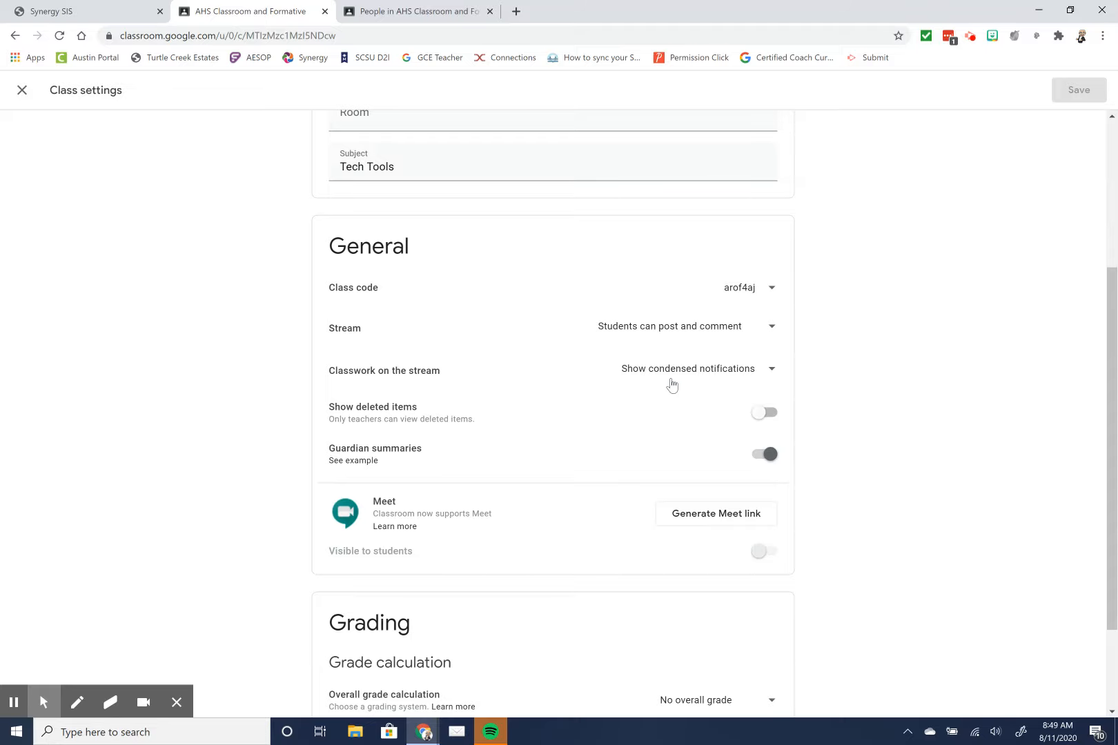
{"action": "left_click", "coordinate": [774, 377]}
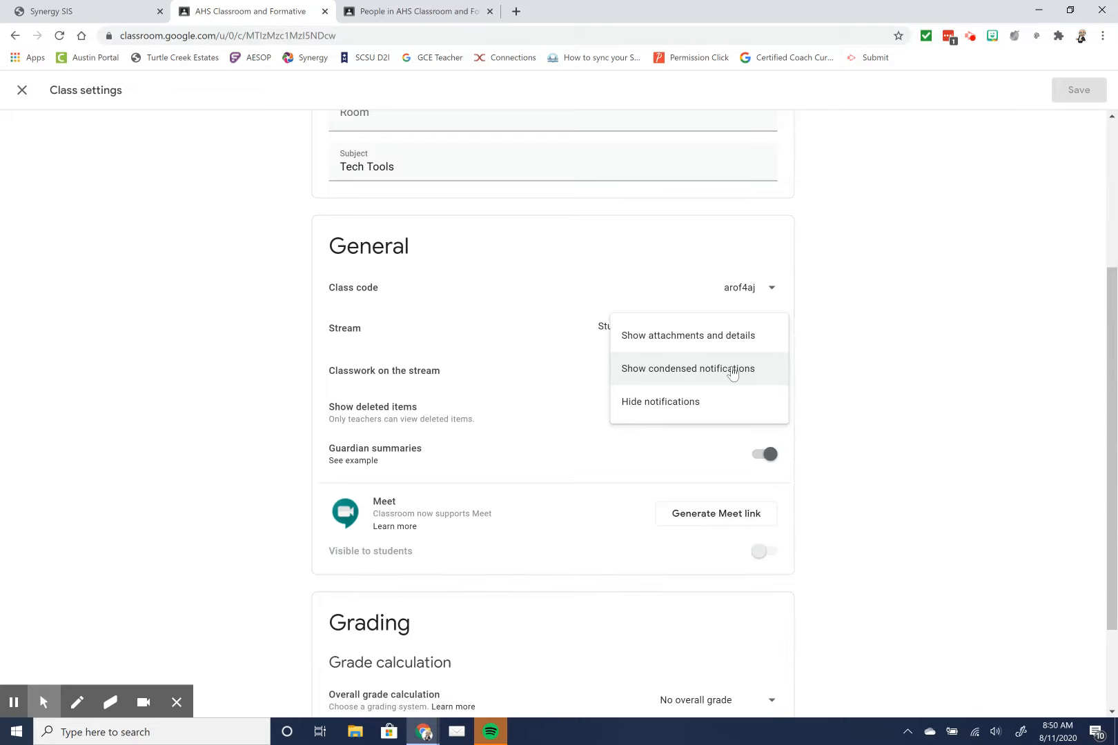
{"action": "left_click", "coordinate": [733, 373]}
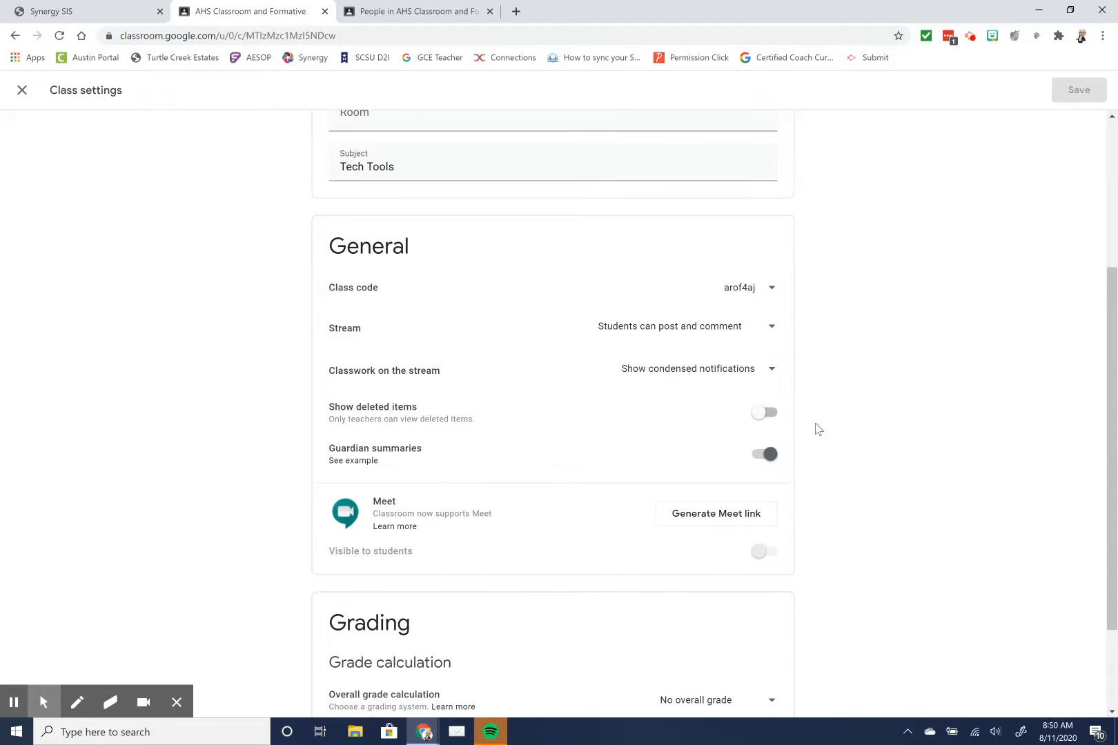
{"action": "left_click", "coordinate": [766, 418]}
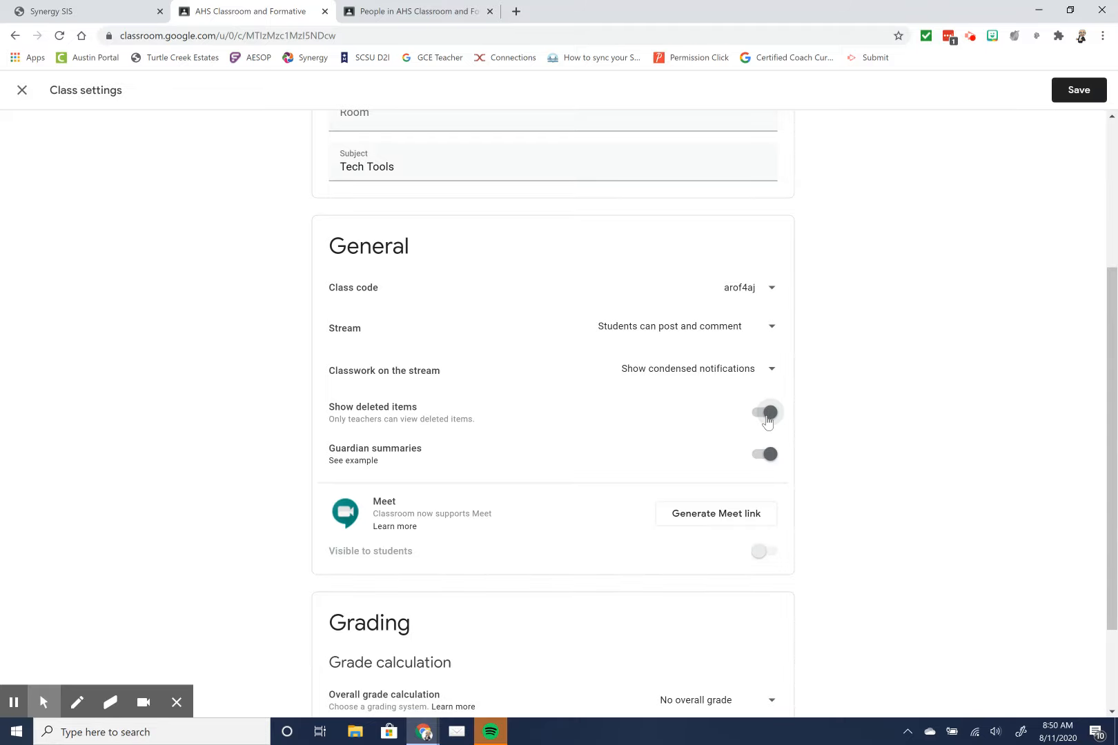
{"action": "left_click", "coordinate": [766, 418]}
Step: Open the guardian summaries example, read through the sample summary email in the help article and close the article
{"action": "left_click", "coordinate": [361, 460]}
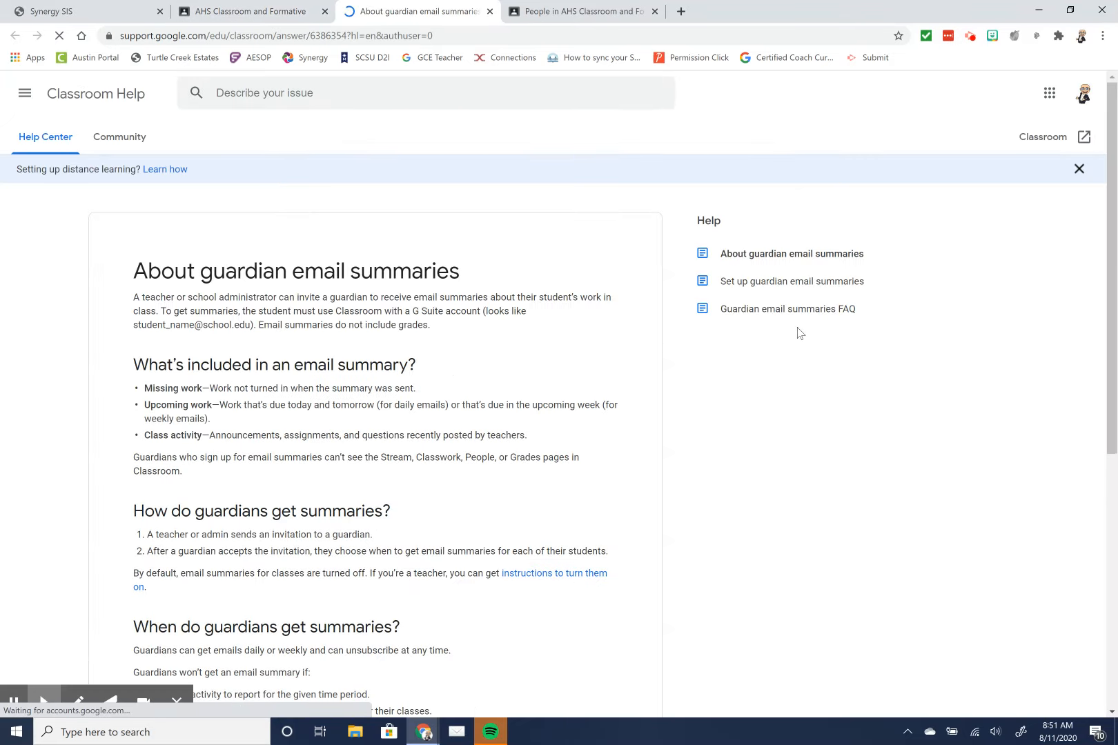
{"action": "left_click_drag", "start_coordinate": [1111, 256], "coordinate": [1111, 392]}
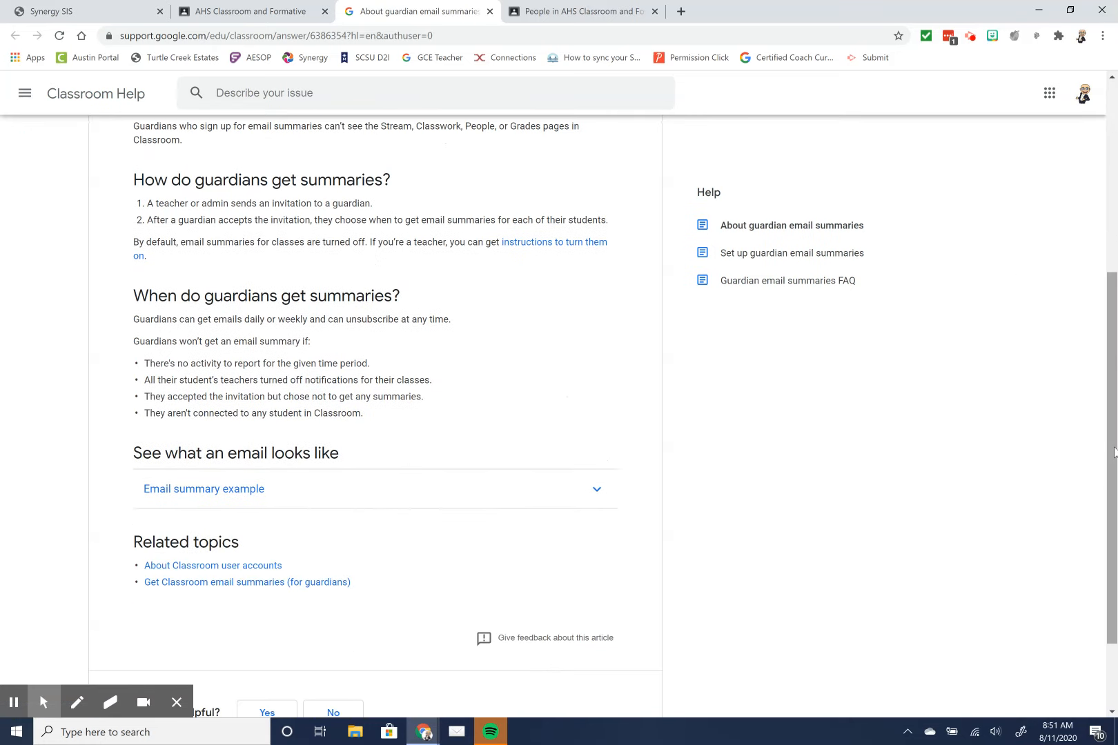
{"action": "left_click", "coordinate": [592, 494]}
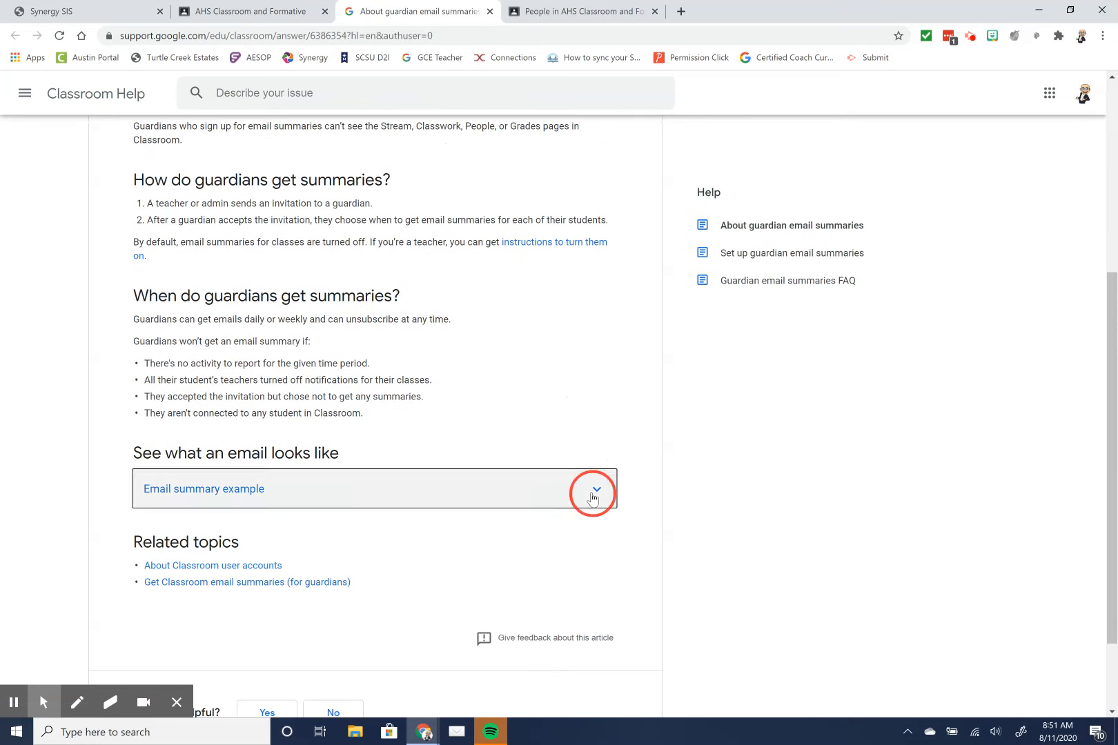
{"action": "left_click_drag", "start_coordinate": [1111, 309], "coordinate": [1108, 439]}
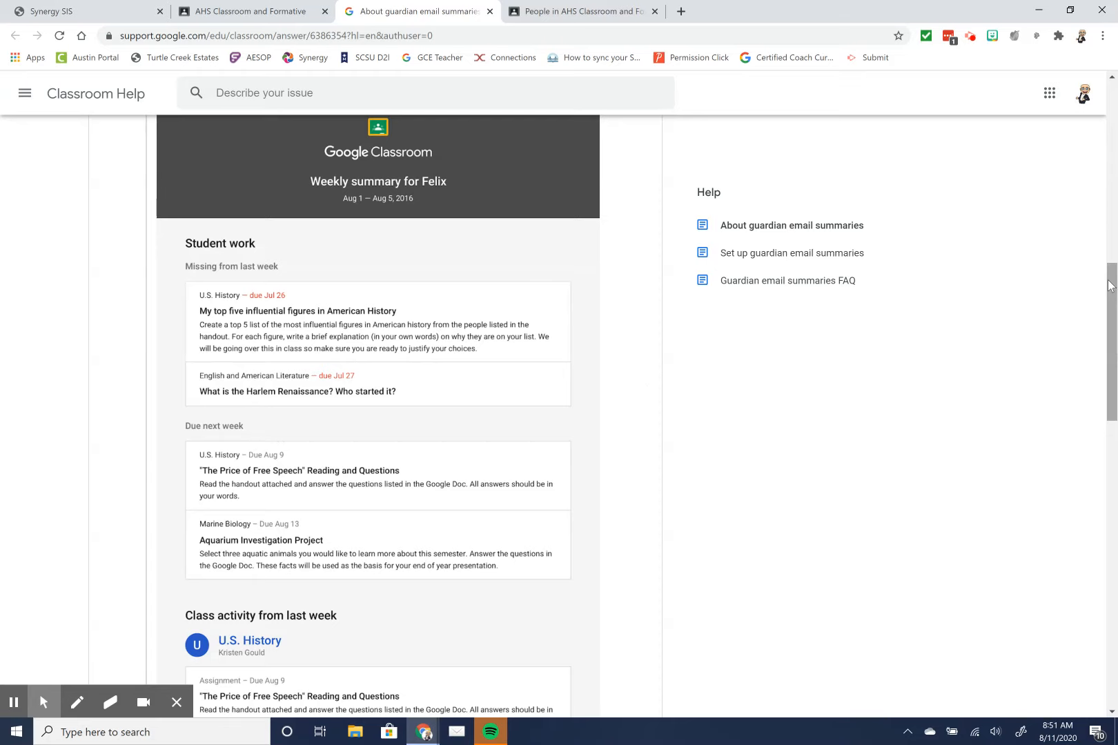
{"action": "left_click_drag", "start_coordinate": [1108, 294], "coordinate": [1107, 336]}
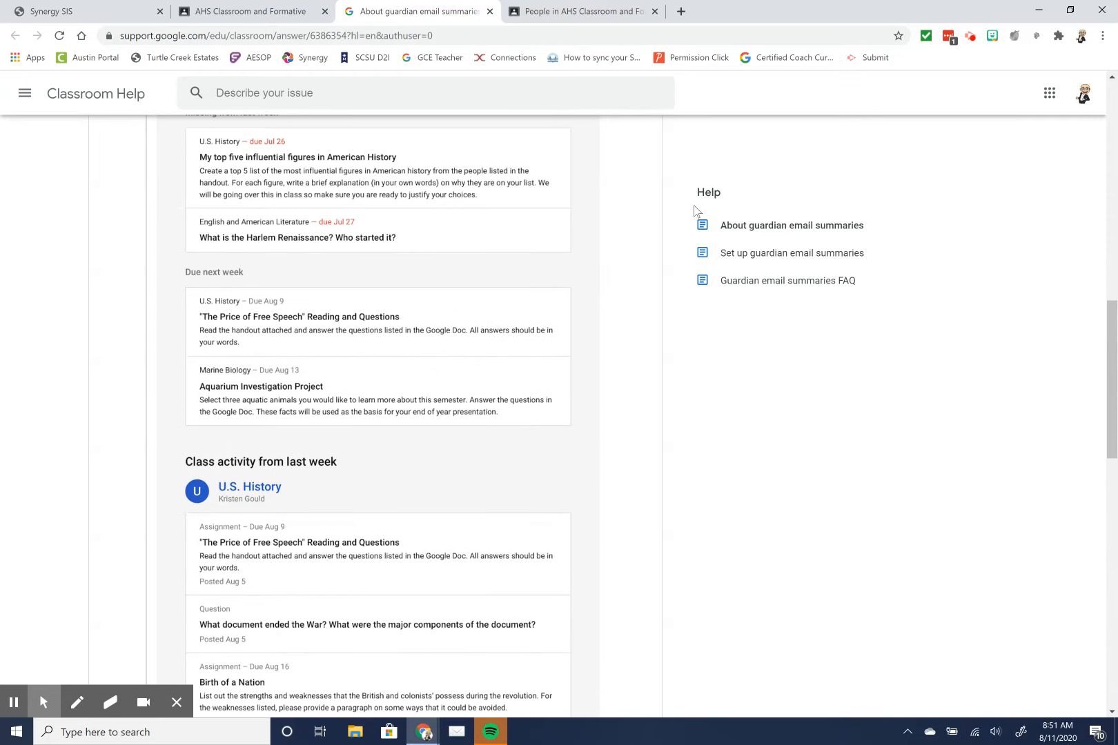
{"action": "left_click", "coordinate": [490, 12]}
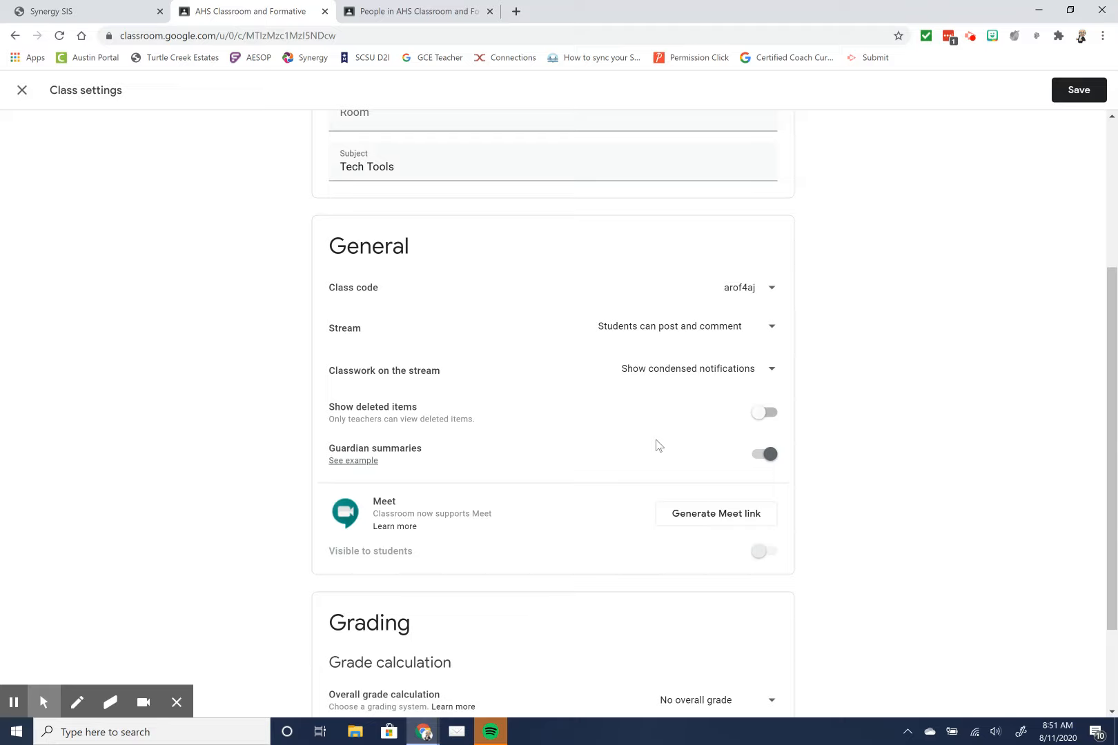
Step: Generate a Meet link for the class and set the overall grade calculation to Weighted by category
{"action": "left_click", "coordinate": [688, 521]}
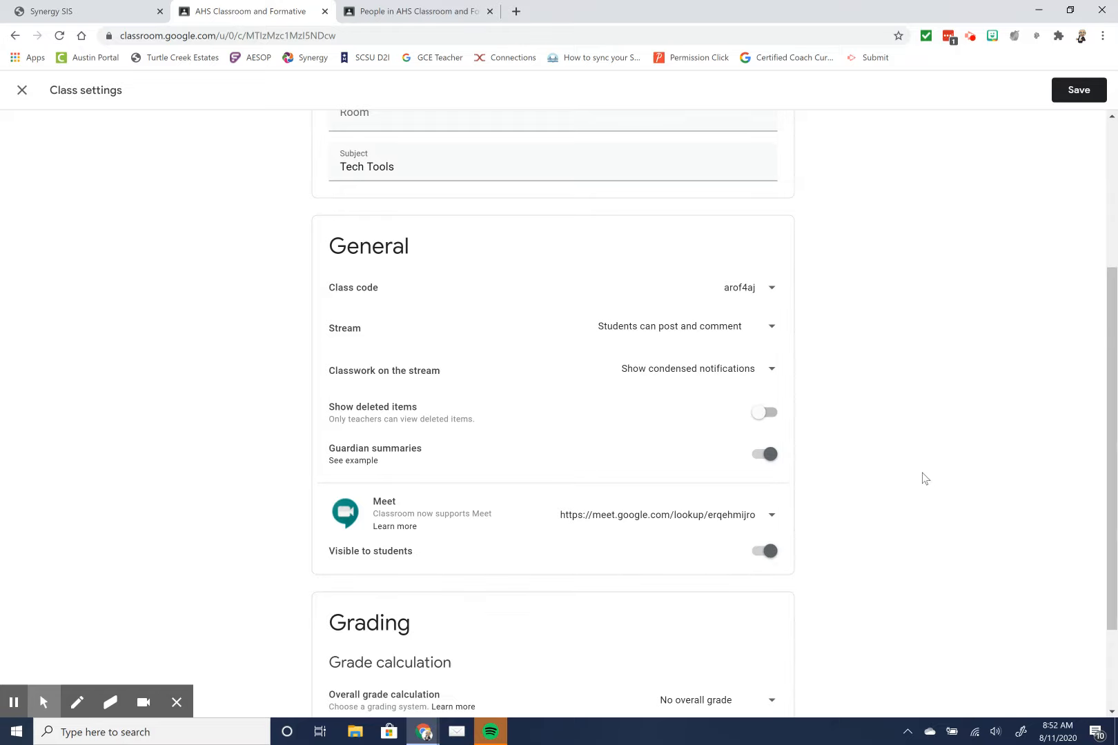
{"action": "left_click", "coordinate": [1111, 398]}
{"action": "left_click_drag", "start_coordinate": [1111, 398], "coordinate": [1116, 521]}
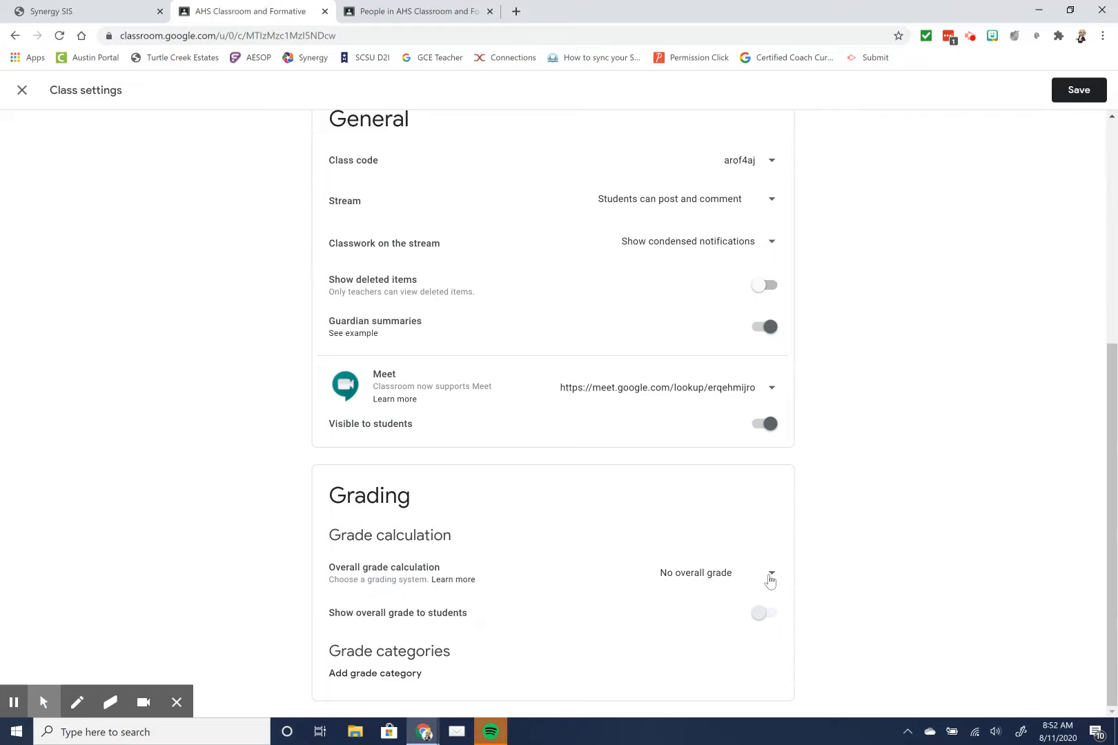
{"action": "left_click", "coordinate": [770, 581]}
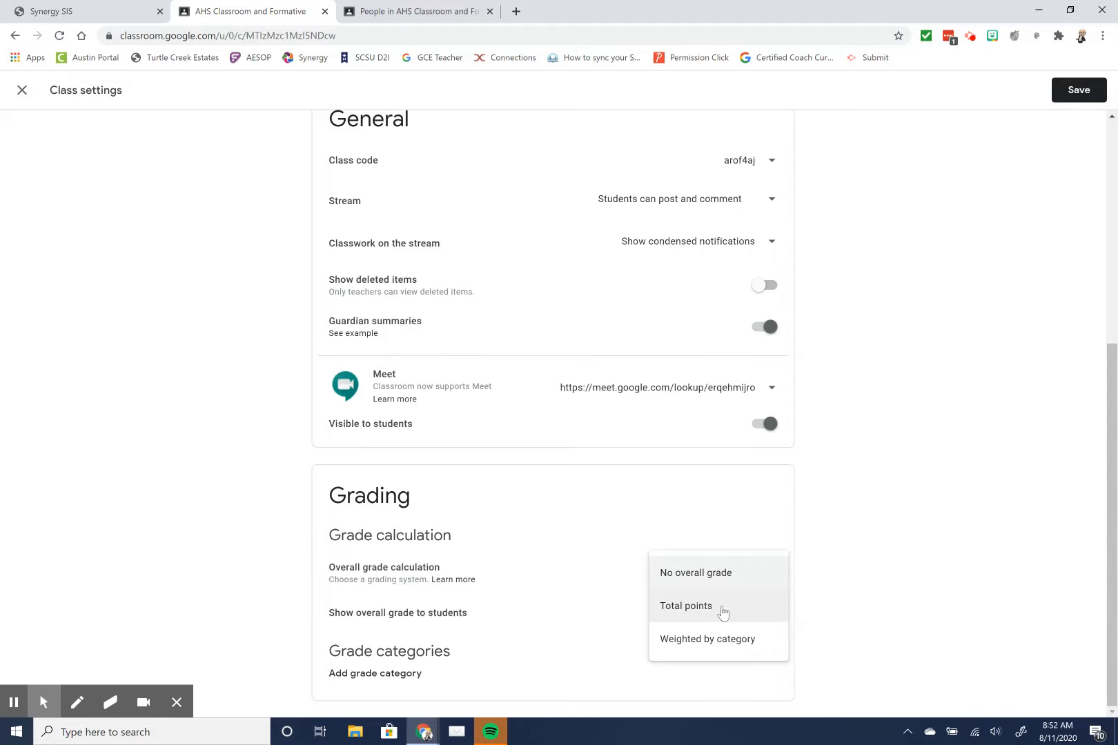
{"action": "left_click", "coordinate": [722, 612]}
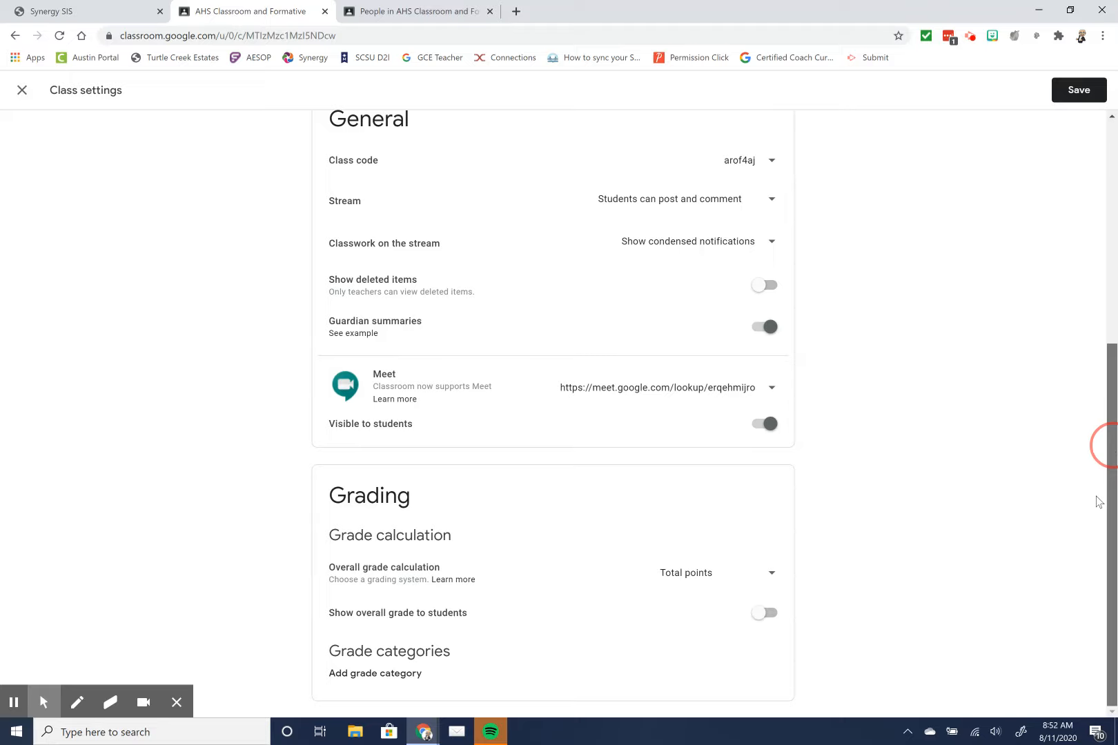
{"action": "left_click", "coordinate": [770, 573]}
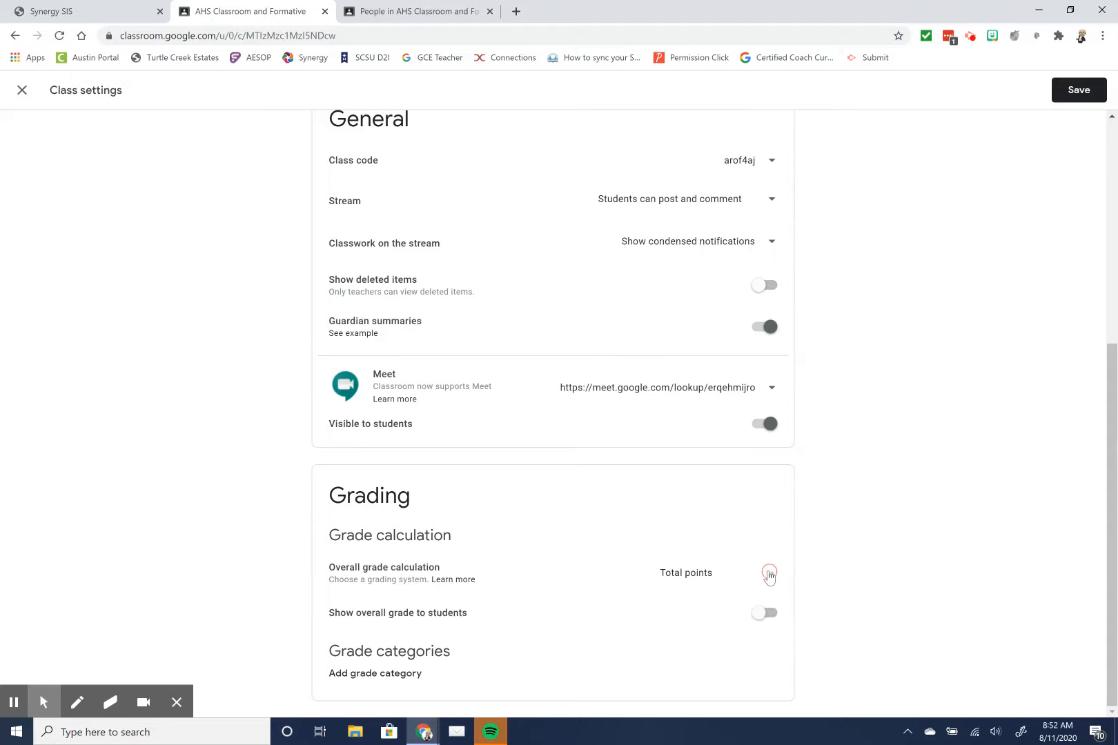
{"action": "left_click", "coordinate": [828, 572]}
{"action": "left_click", "coordinate": [771, 574]}
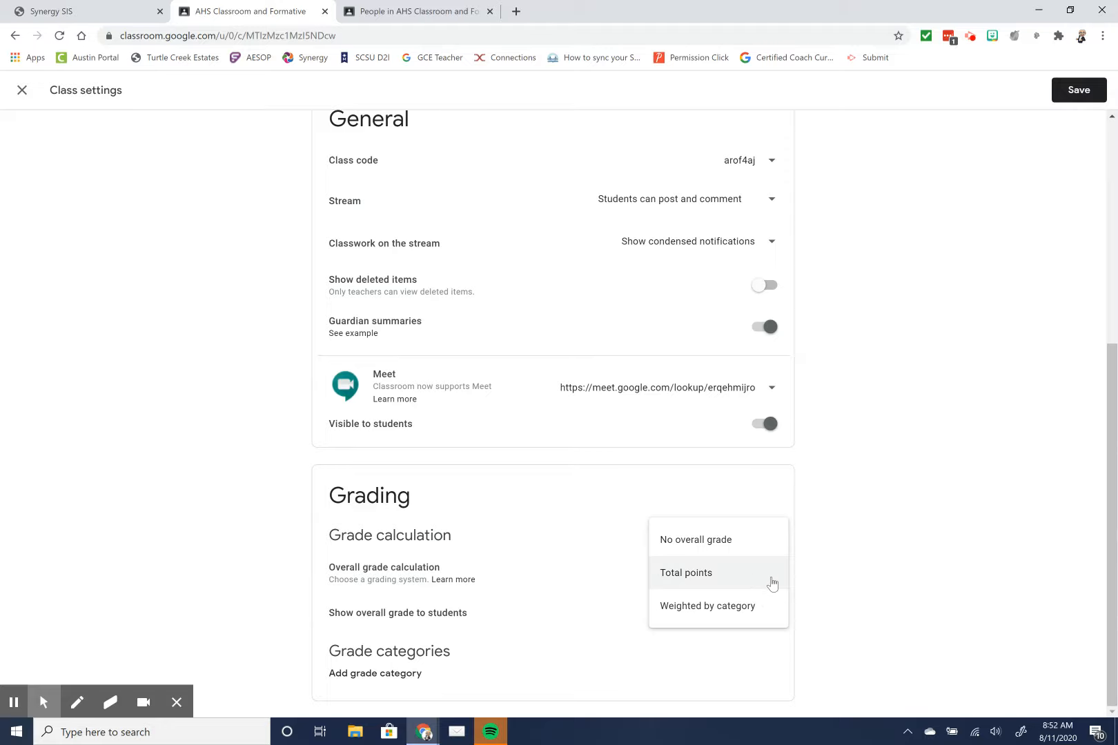
{"action": "left_click", "coordinate": [740, 608]}
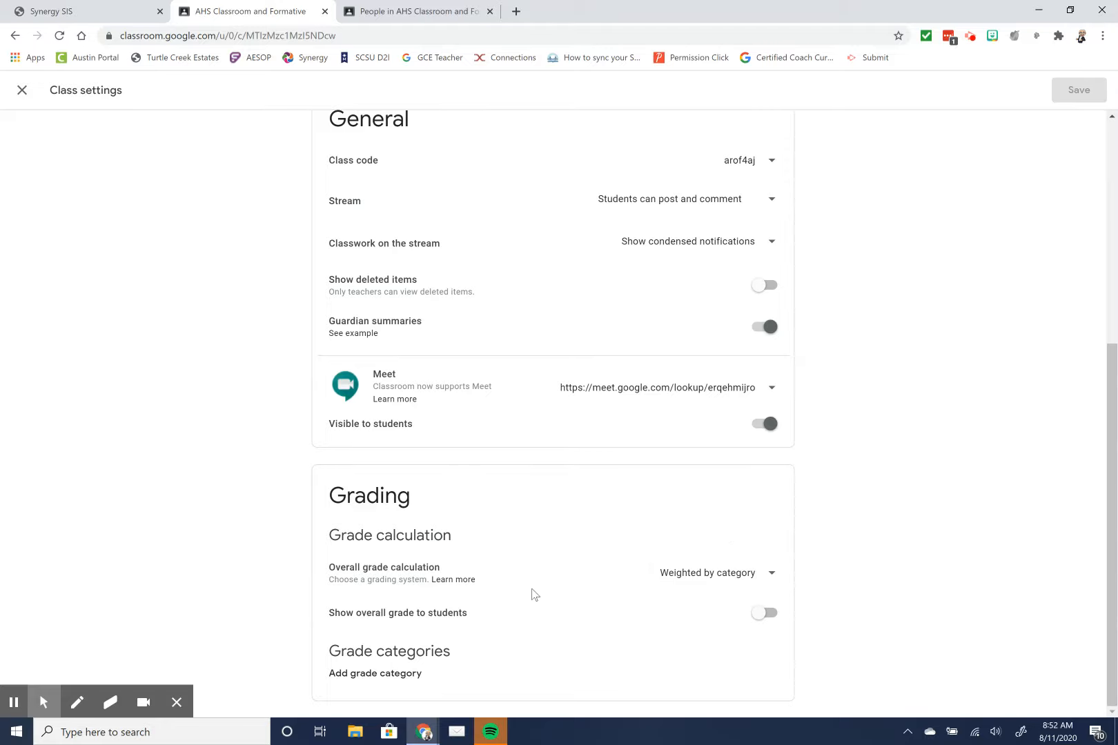
Step: Add a grade category named Assessment with a weight of 90%
{"action": "left_click", "coordinate": [383, 674]}
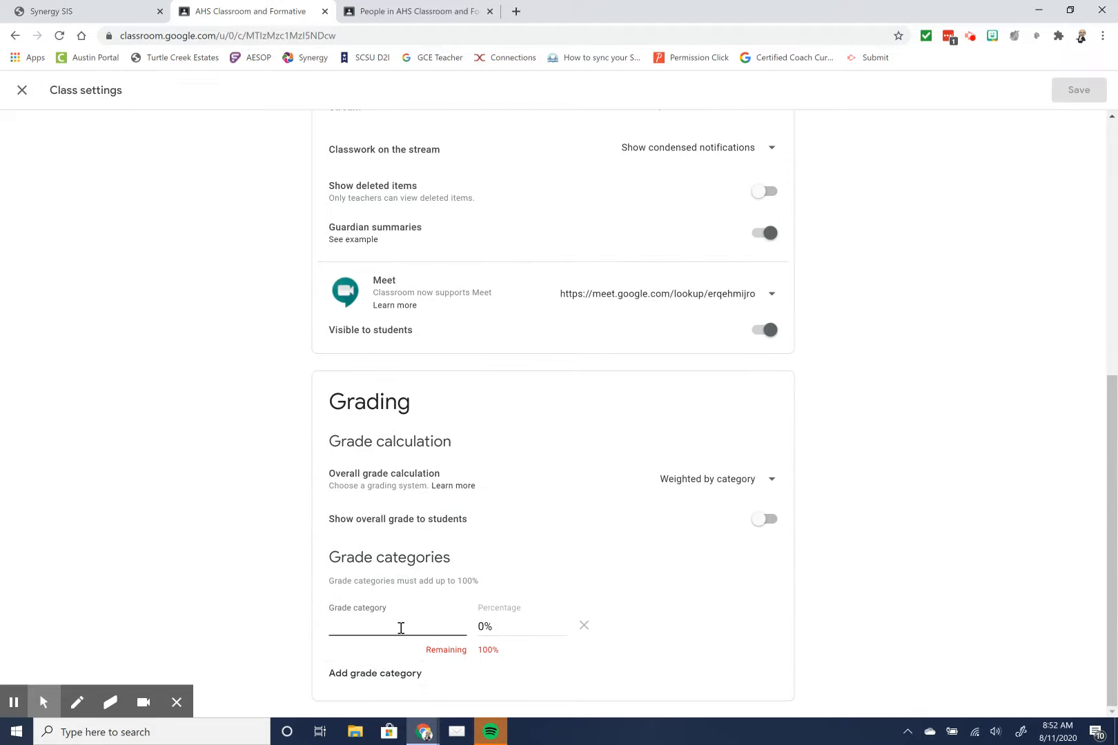
{"action": "type", "text": "Assessment"}
{"action": "left_click", "coordinate": [494, 627]}
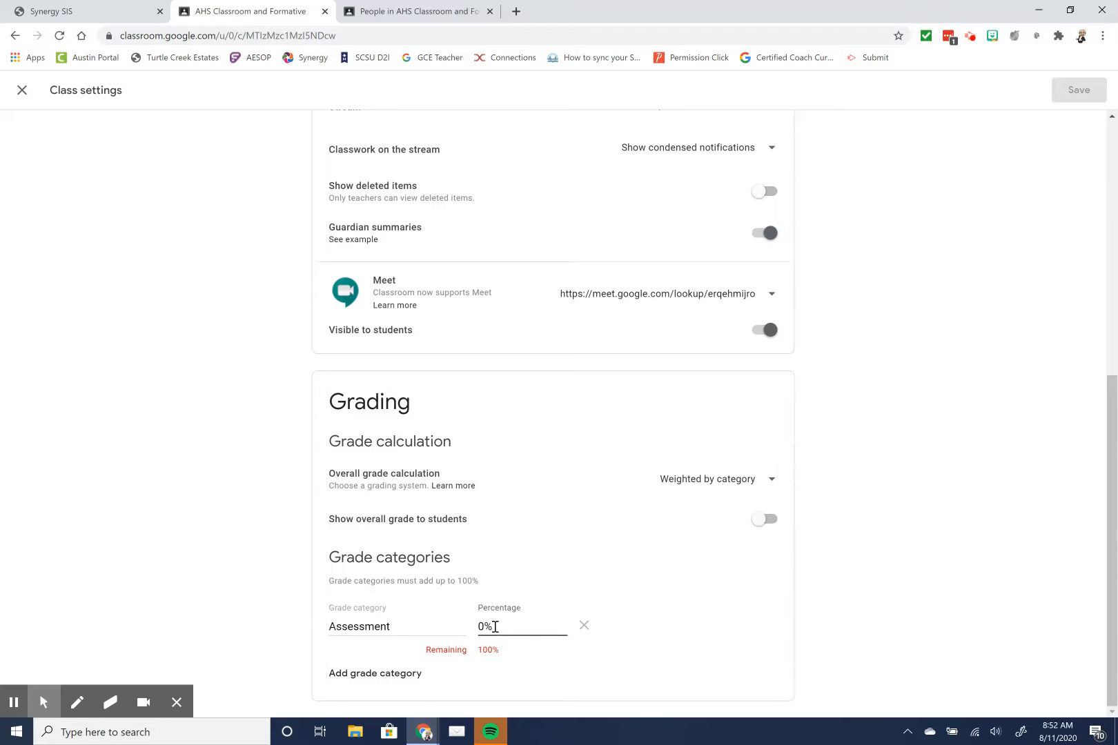
{"action": "type", "text": "025"}
{"action": "key", "text": "BackSpace"}
{"action": "key", "text": "BackSpace"}
{"action": "key", "text": "BackSpace"}
{"action": "type", "text": "90"}
Step: Add a second grade category named Practice weighted 10% and save the class settings
{"action": "left_click", "coordinate": [392, 674]}
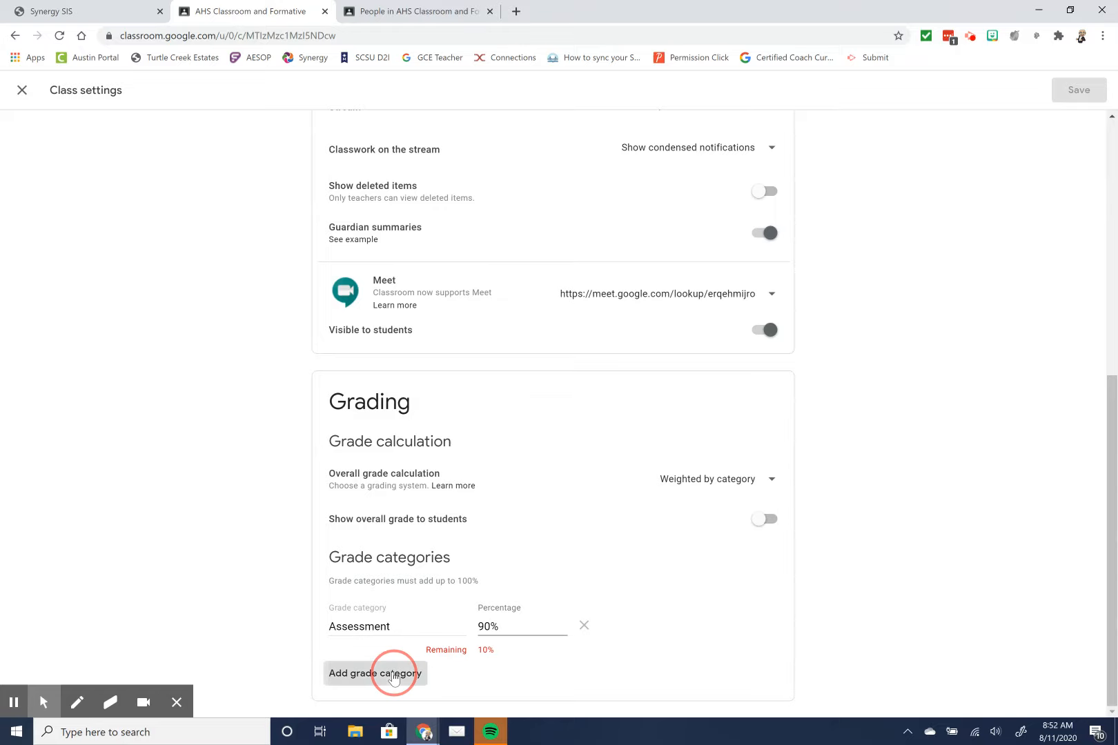
{"action": "type", "text": "Practice"}
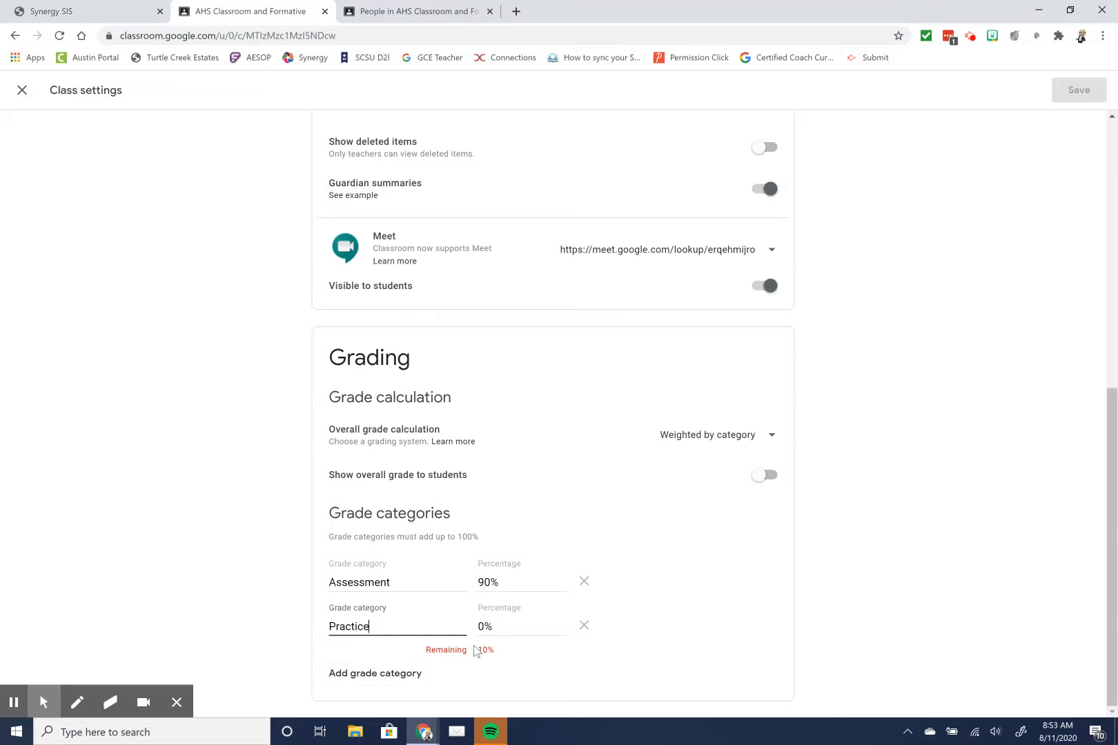
{"action": "left_click", "coordinate": [485, 625]}
{"action": "type", "text": "10"}
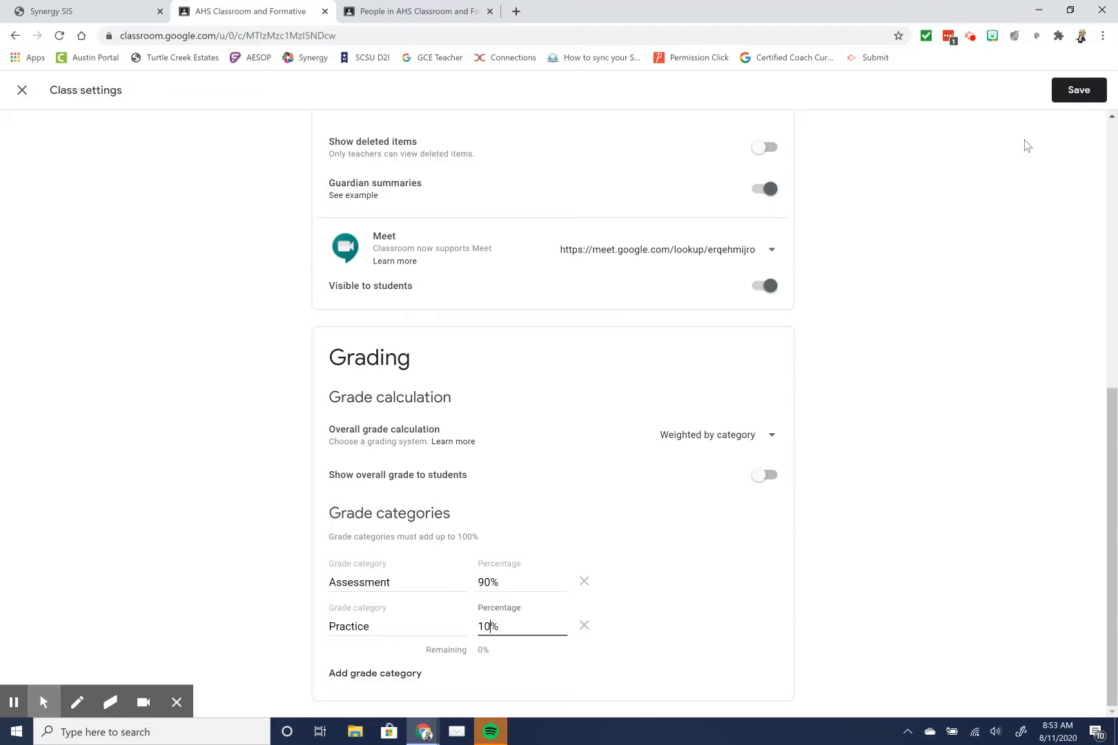
{"action": "left_click", "coordinate": [1069, 90]}
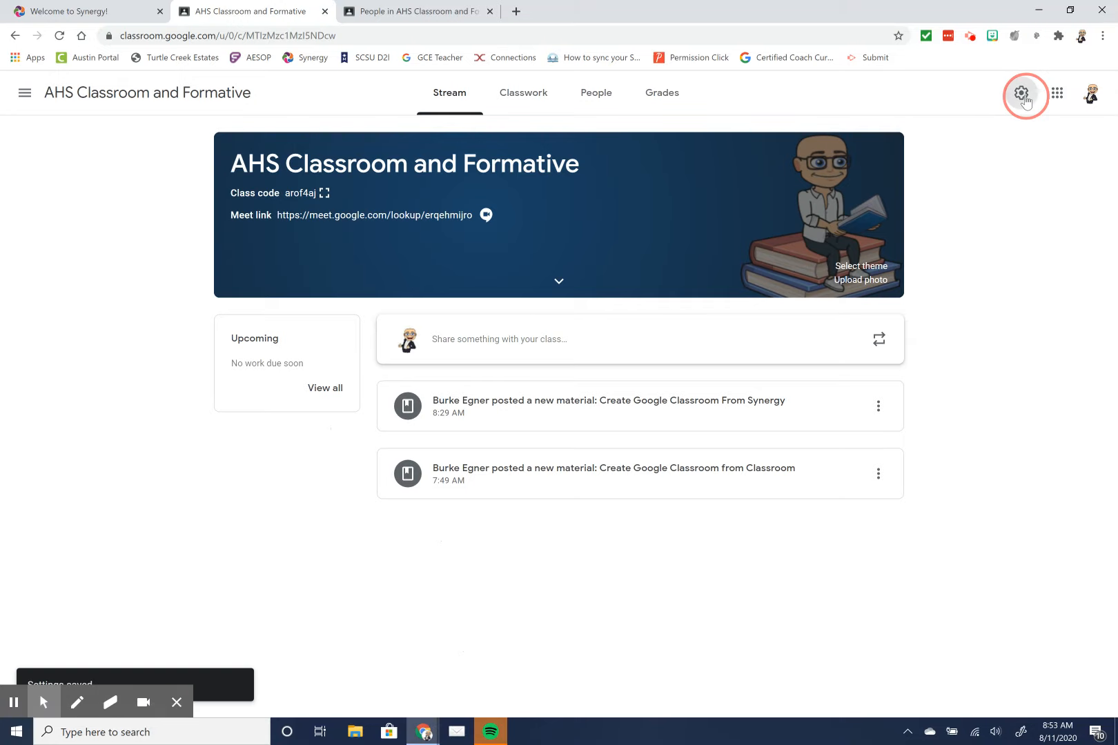
Step: Reopen the class settings, review the saved grading, general and class details sections, and return to the class stream
{"action": "left_click", "coordinate": [1020, 94]}
{"action": "left_click_drag", "start_coordinate": [1110, 210], "coordinate": [1087, 496]}
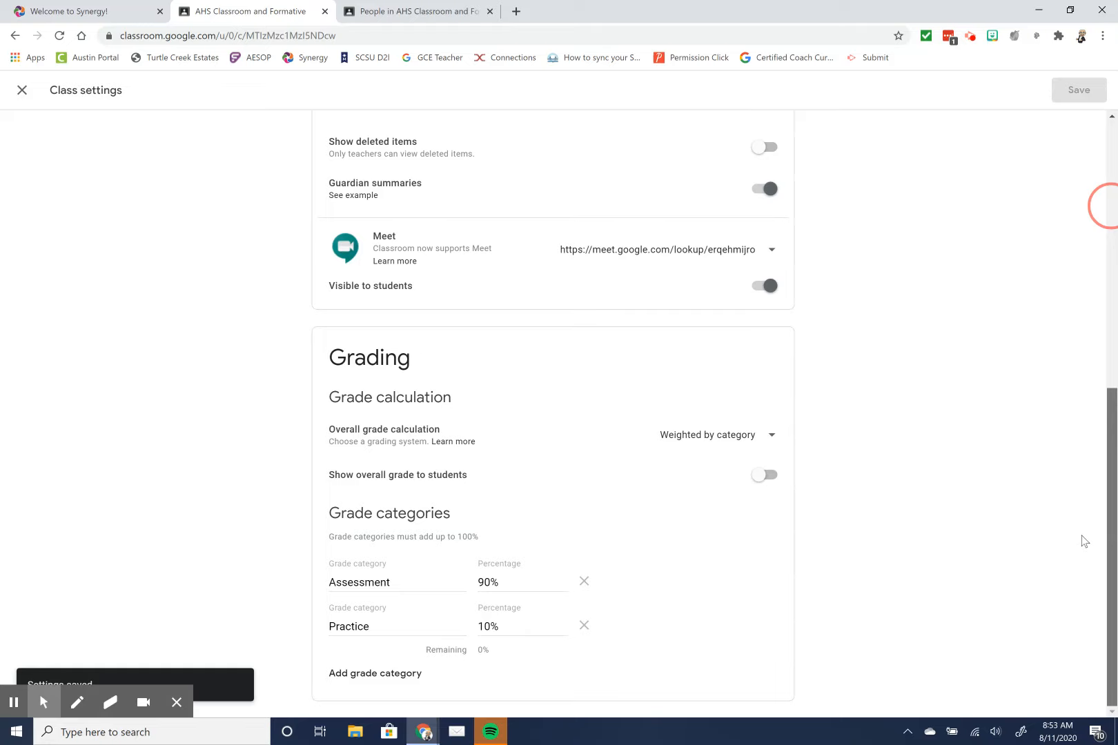
{"action": "scroll", "coordinate": [1083, 458], "scroll_direction": "up", "scroll_amount": 1}
{"action": "scroll", "coordinate": [1085, 448], "scroll_direction": "up", "scroll_amount": 5}
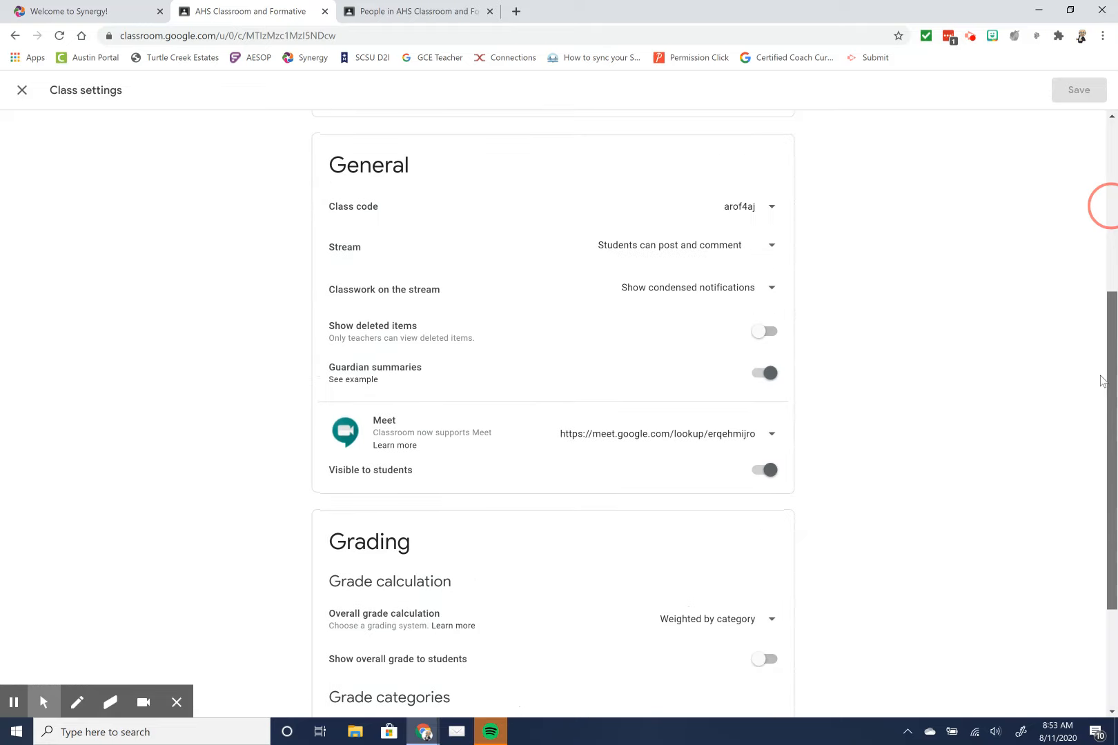
{"action": "left_click_drag", "start_coordinate": [1100, 262], "coordinate": [1097, 202]}
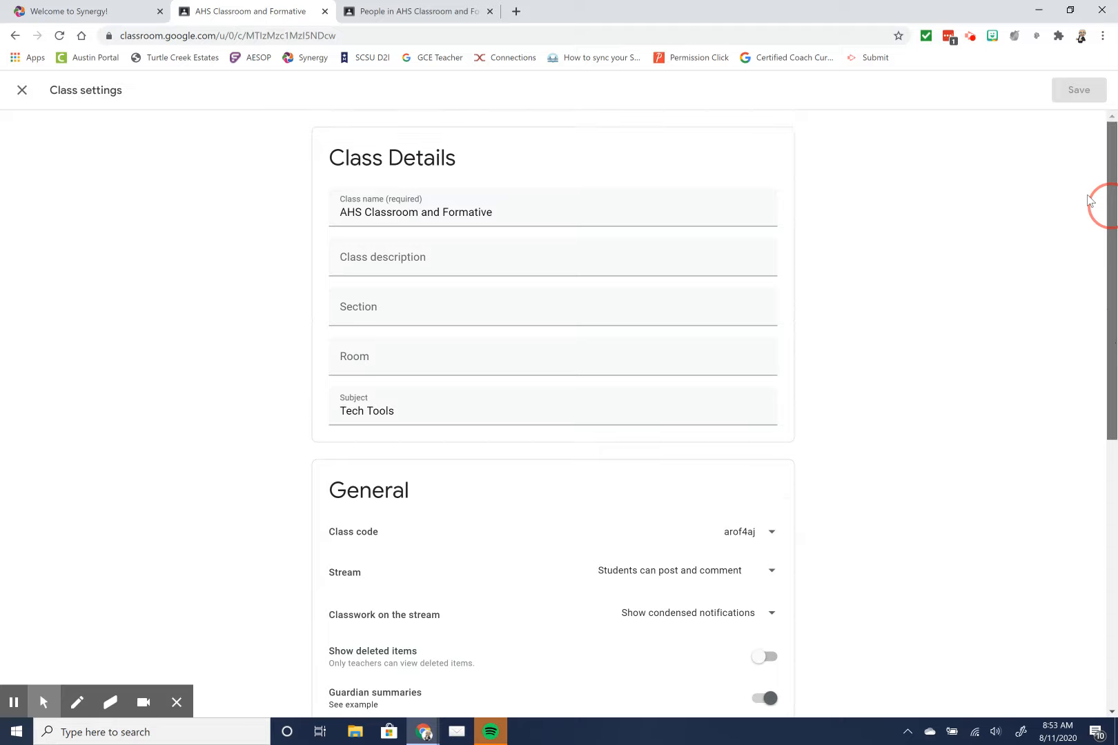
{"action": "left_click", "coordinate": [23, 92]}
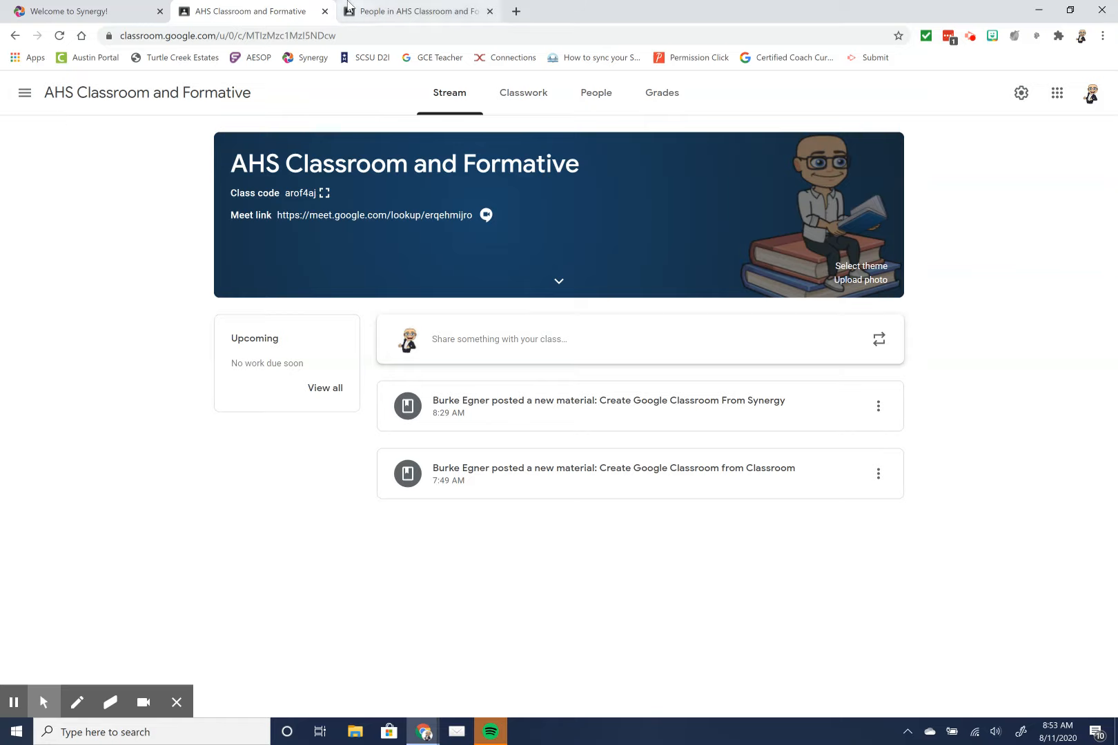
Step: Close the class's People page and open a new blank browser page
{"action": "left_click", "coordinate": [490, 12]}
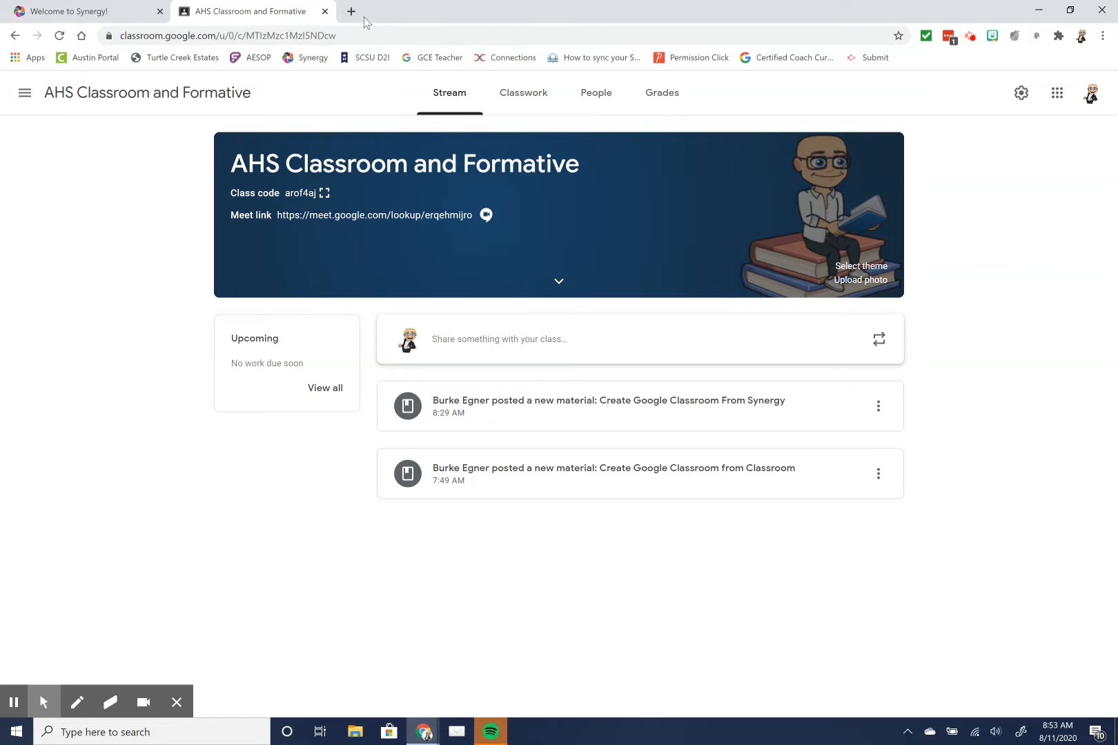
{"action": "left_click", "coordinate": [351, 12]}
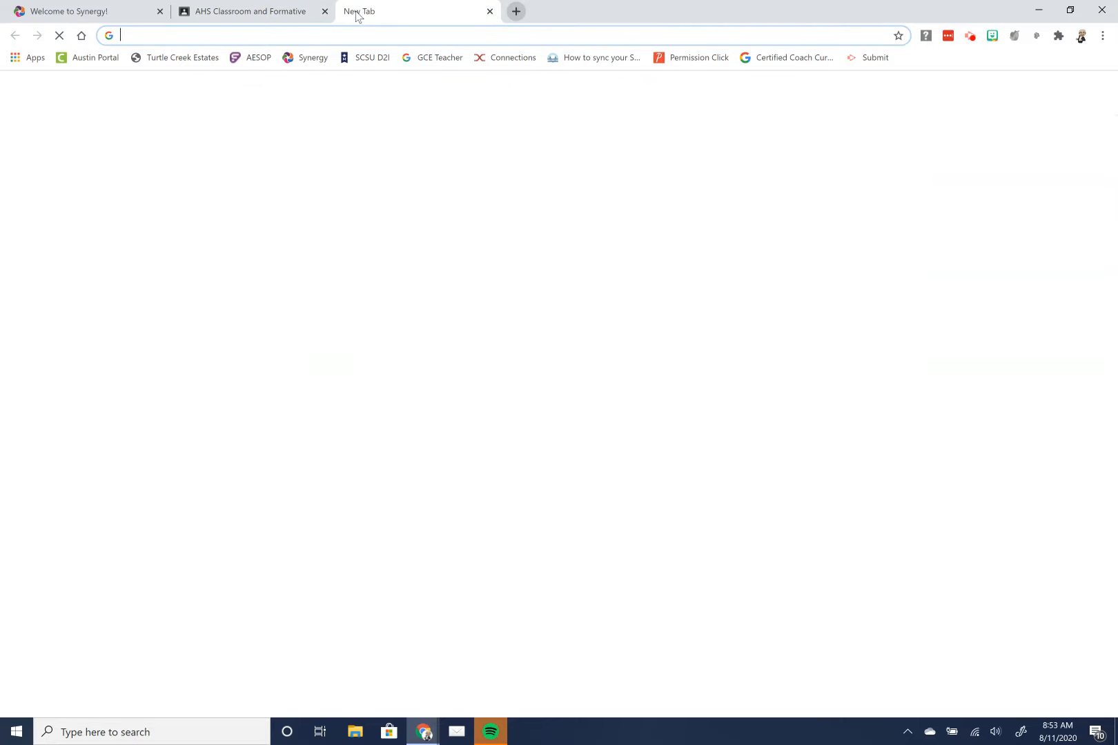
Step: Open Synergy, log in with the saved credentials, and open the Google Classroom general options
{"action": "left_click", "coordinate": [311, 59]}
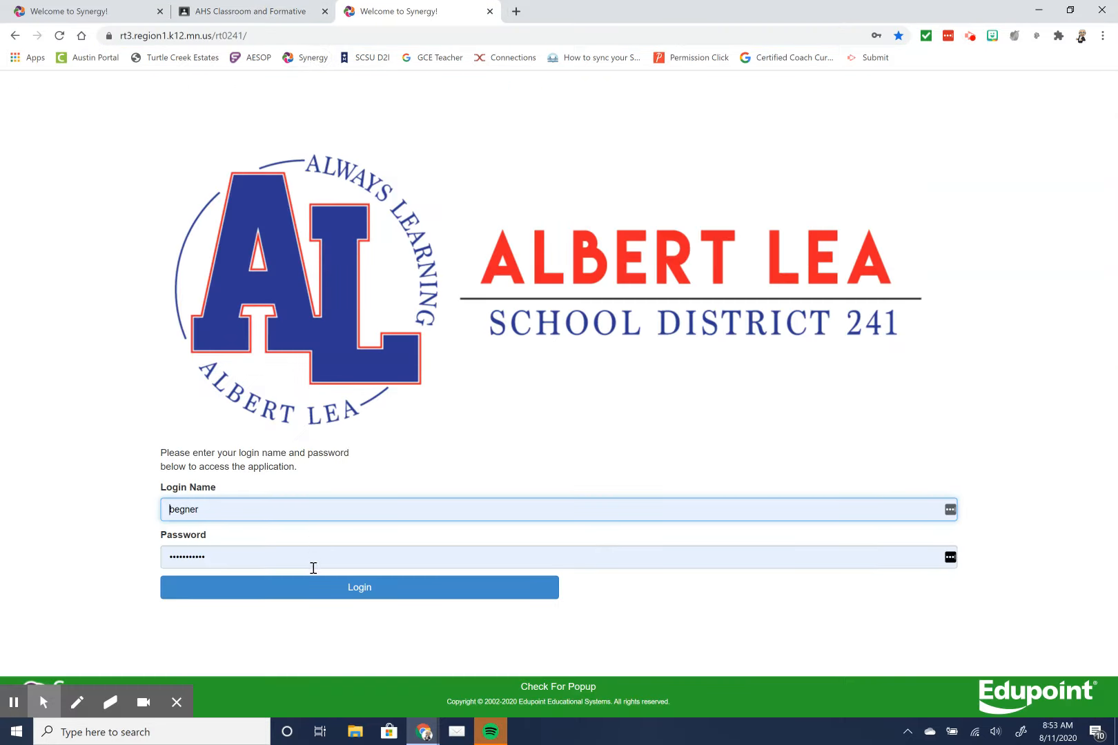
{"action": "left_click", "coordinate": [311, 593]}
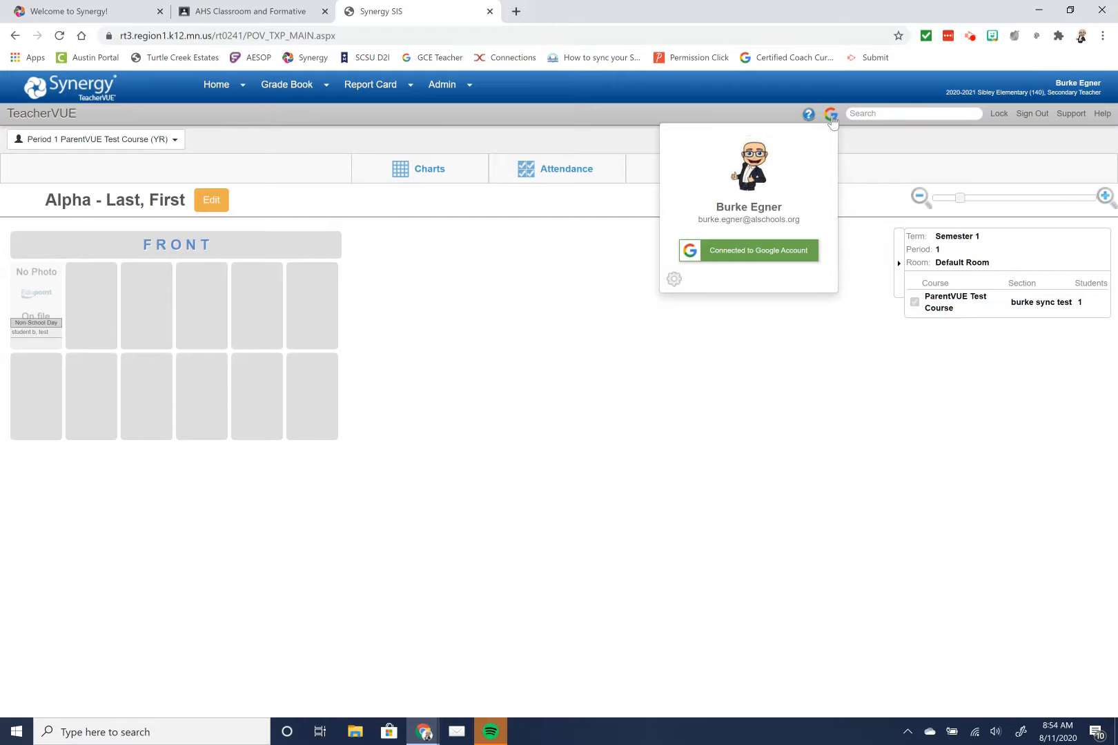
{"action": "left_click", "coordinate": [674, 280]}
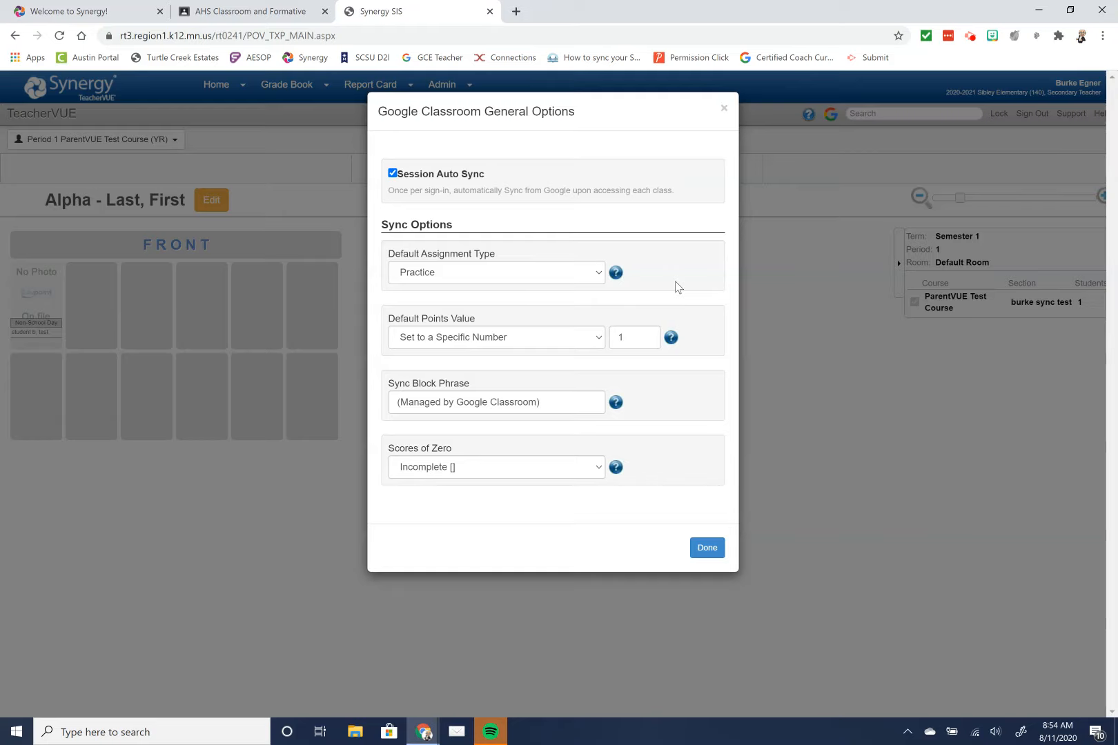
Step: Review the default assignment type choices and the sync block phrase in the Google Classroom sync options
{"action": "left_click", "coordinate": [584, 279]}
{"action": "left_click", "coordinate": [585, 279]}
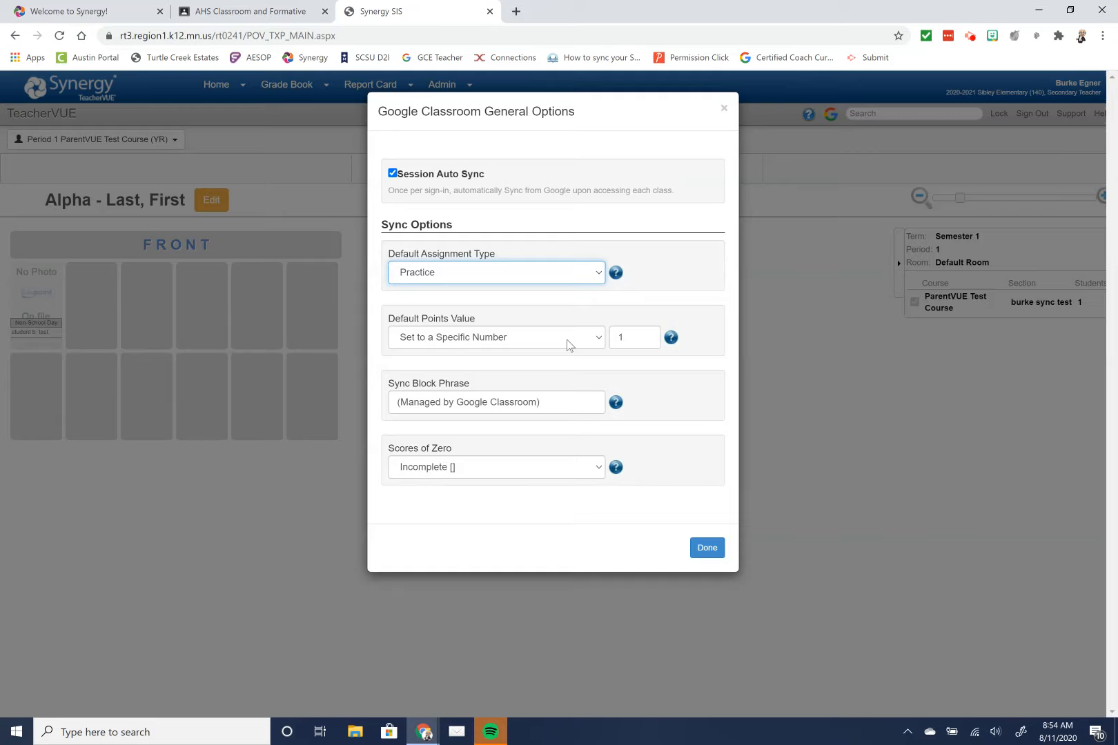
{"action": "triple_click", "coordinate": [547, 407]}
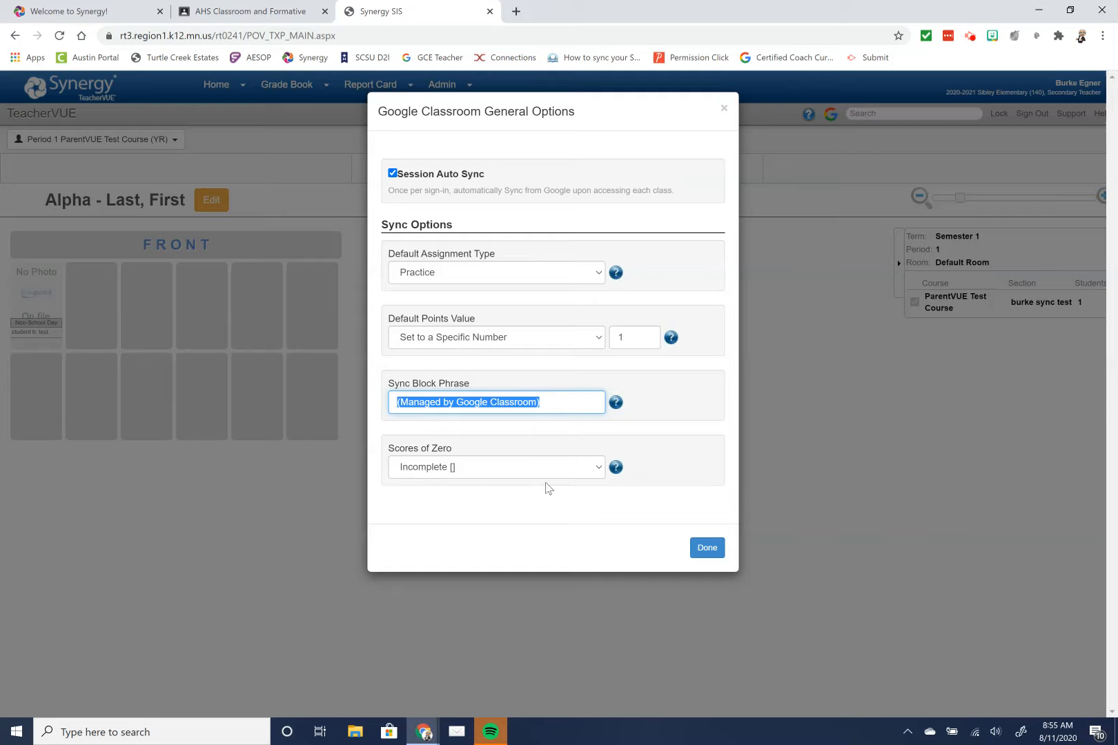
Step: Try leaving zeroes without a comment code, set Scores of Zero back to Incomplete, and confirm the Google Classroom options
{"action": "left_click", "coordinate": [598, 468]}
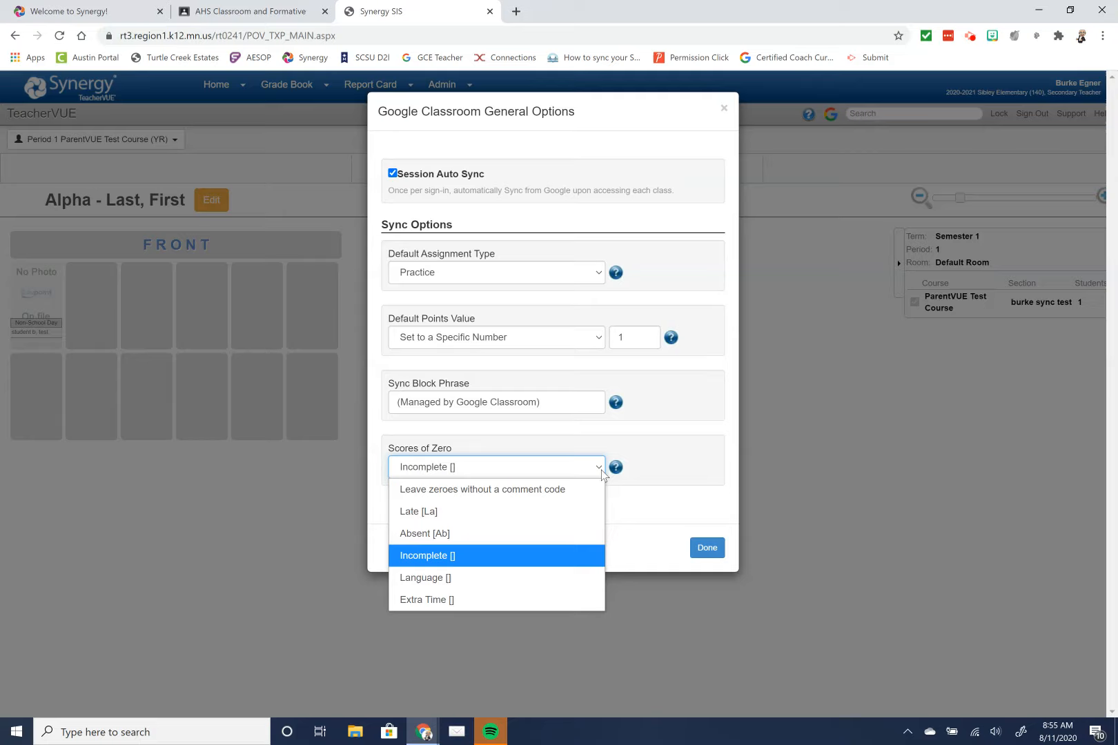
{"action": "left_click", "coordinate": [566, 489]}
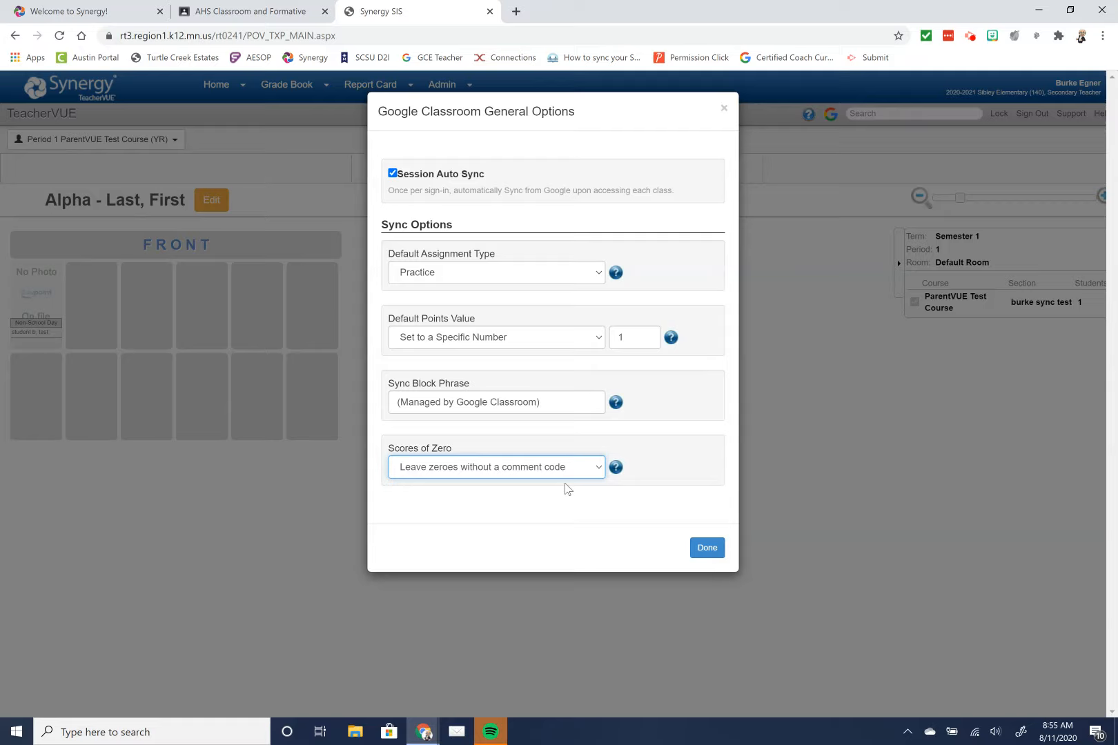
{"action": "left_click", "coordinate": [597, 469]}
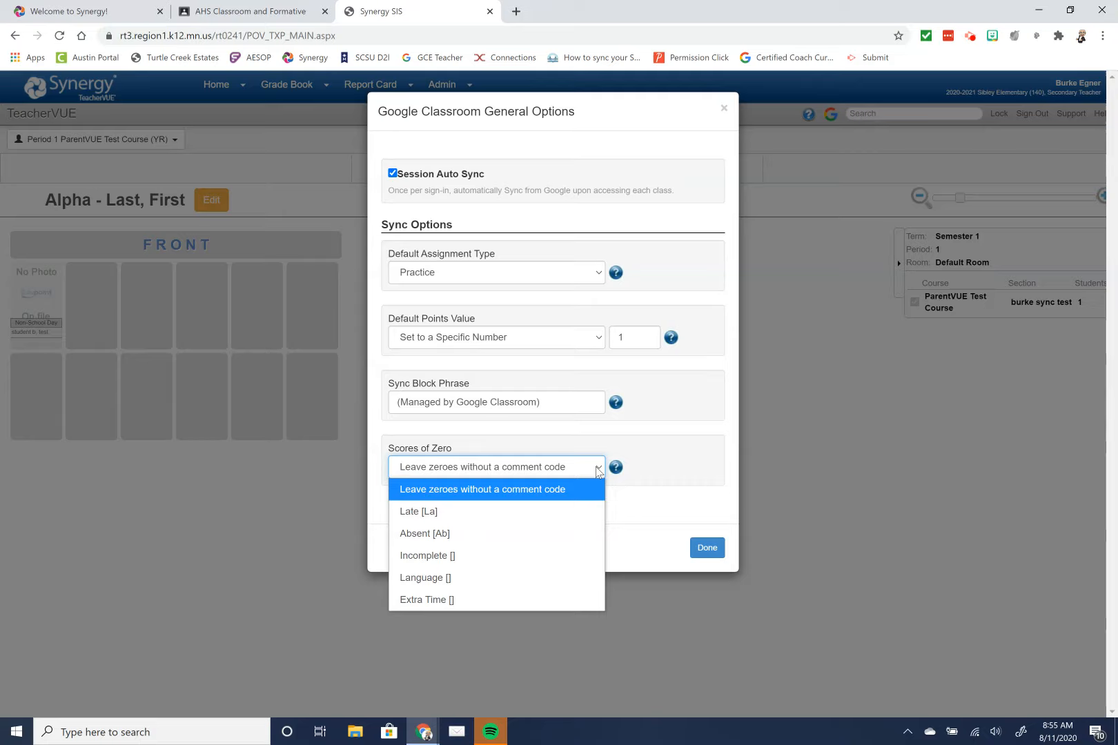
{"action": "left_click", "coordinate": [511, 556]}
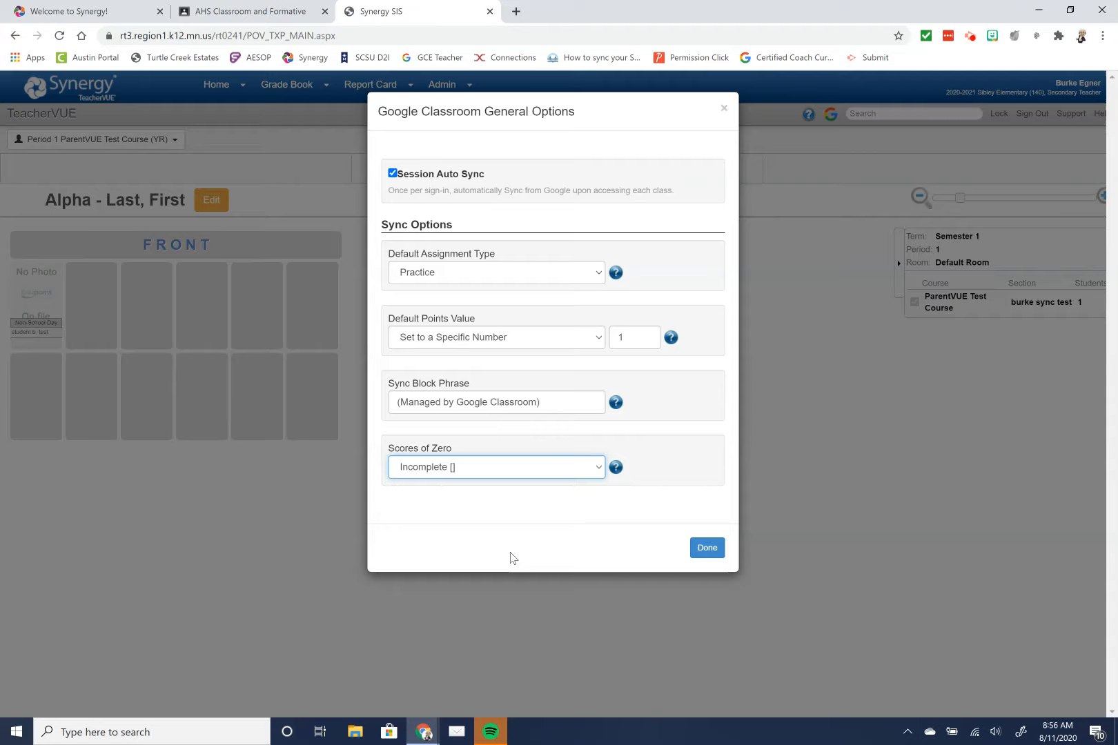
{"action": "left_click", "coordinate": [713, 550]}
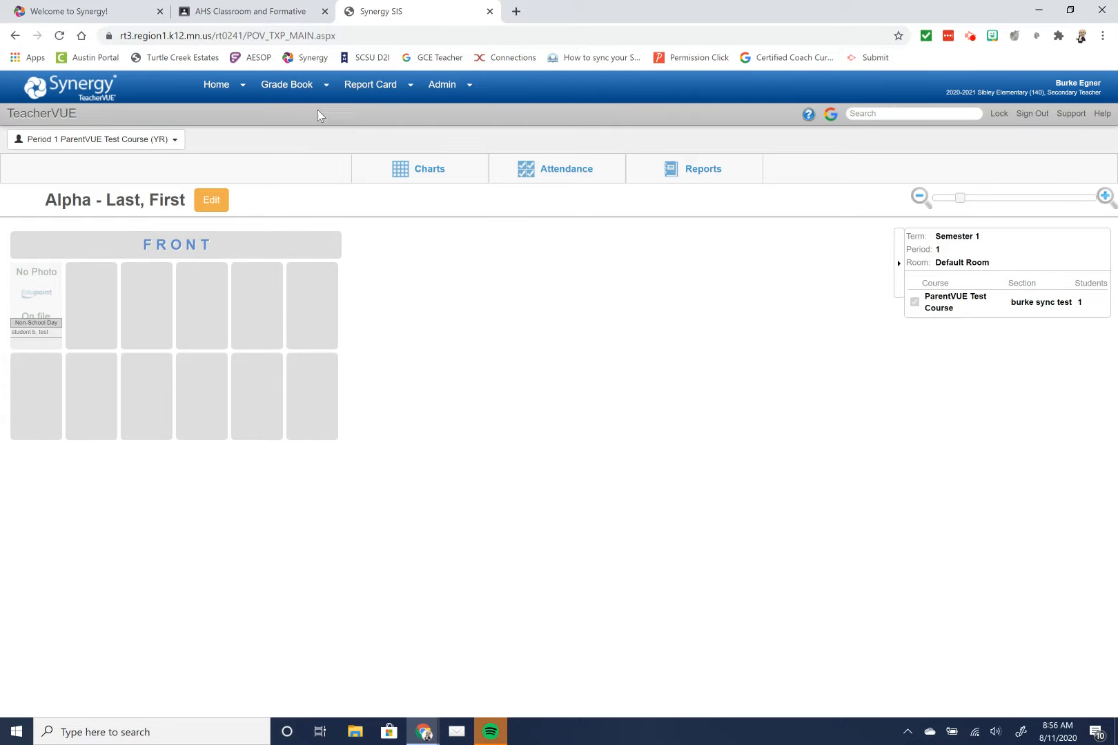
Step: Go to the grade book setup's assignment weighting and open the class settings list for editing
{"action": "left_click", "coordinate": [293, 95]}
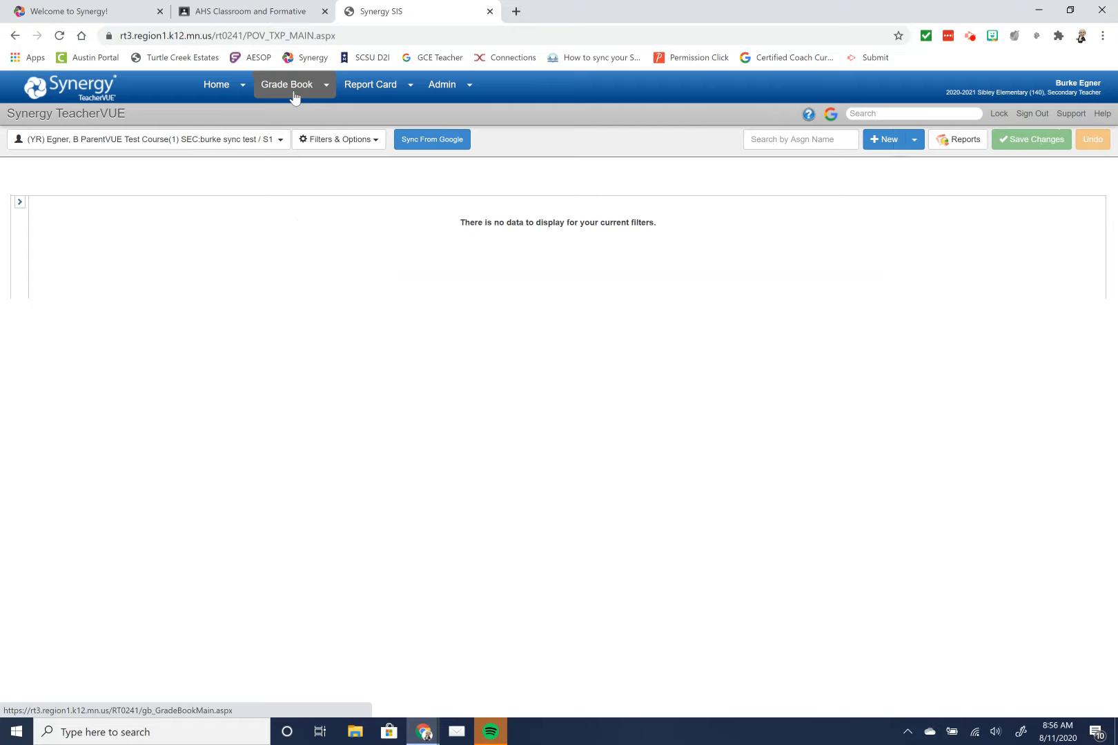
{"action": "mouse_move", "coordinate": [321, 95]}
{"action": "left_click", "coordinate": [327, 131]}
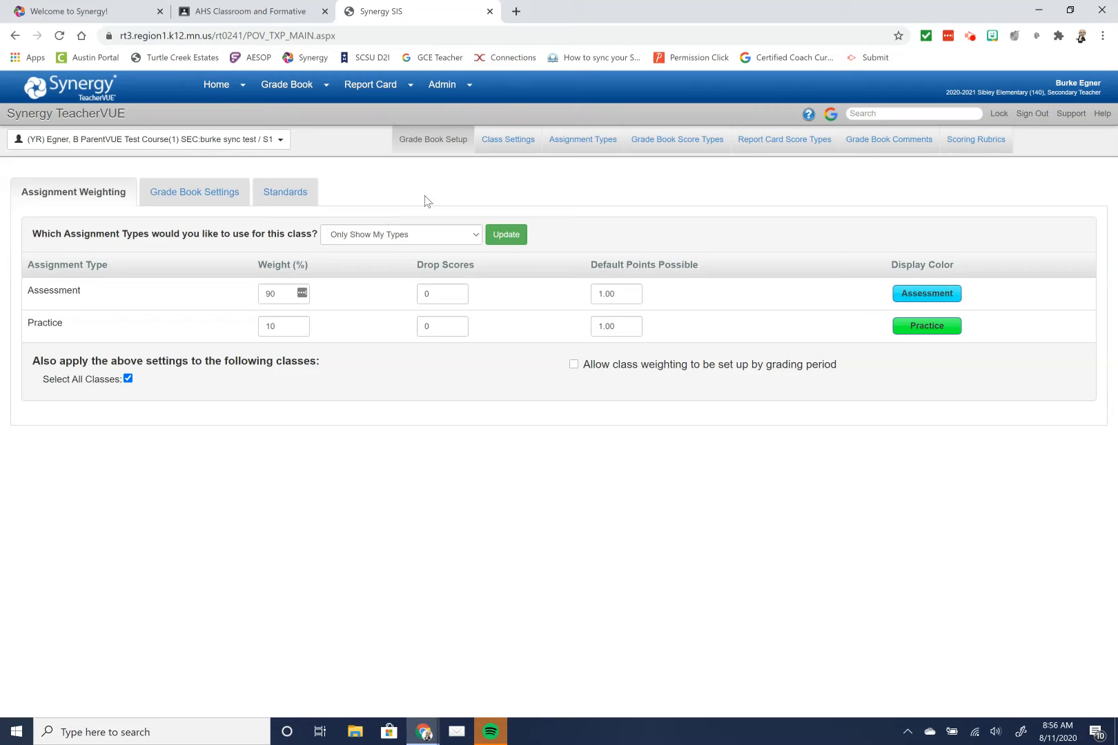
{"action": "left_click", "coordinate": [521, 146]}
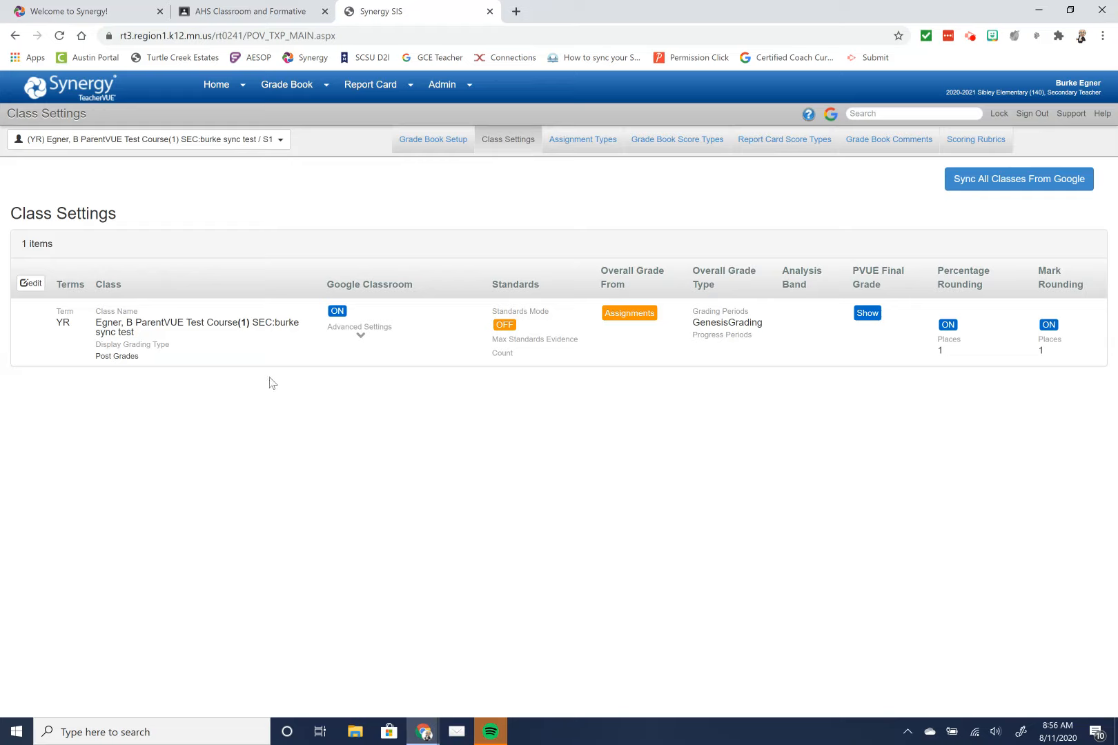
{"action": "left_click", "coordinate": [31, 284]}
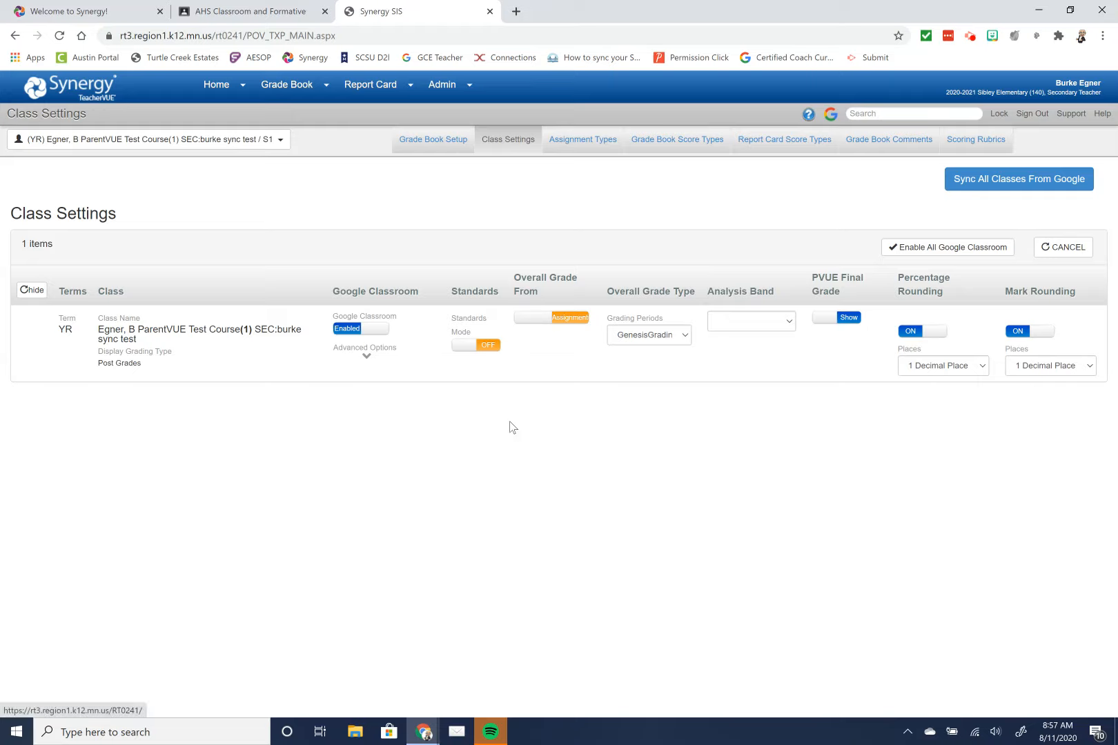
Step: Toggle Google Classroom off and back on for the class, leaving it enabled, and expand its advanced options
{"action": "left_click", "coordinate": [380, 329]}
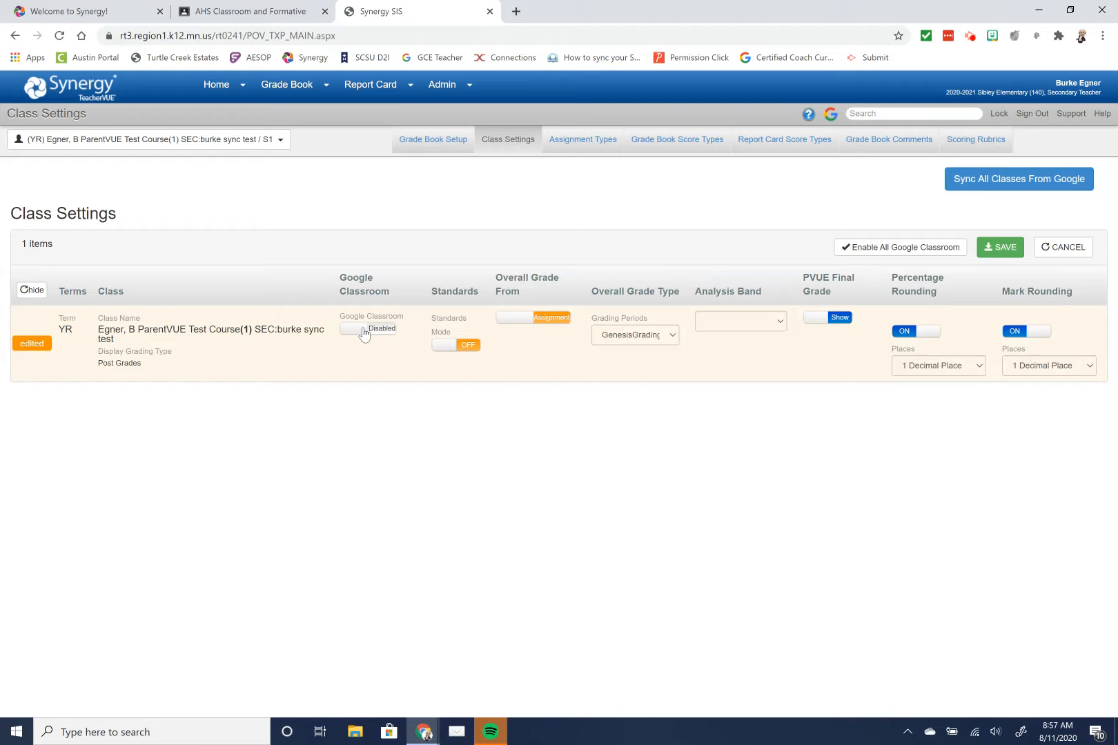
{"action": "left_click", "coordinate": [365, 331]}
{"action": "left_click", "coordinate": [364, 331]}
{"action": "left_click", "coordinate": [356, 334]}
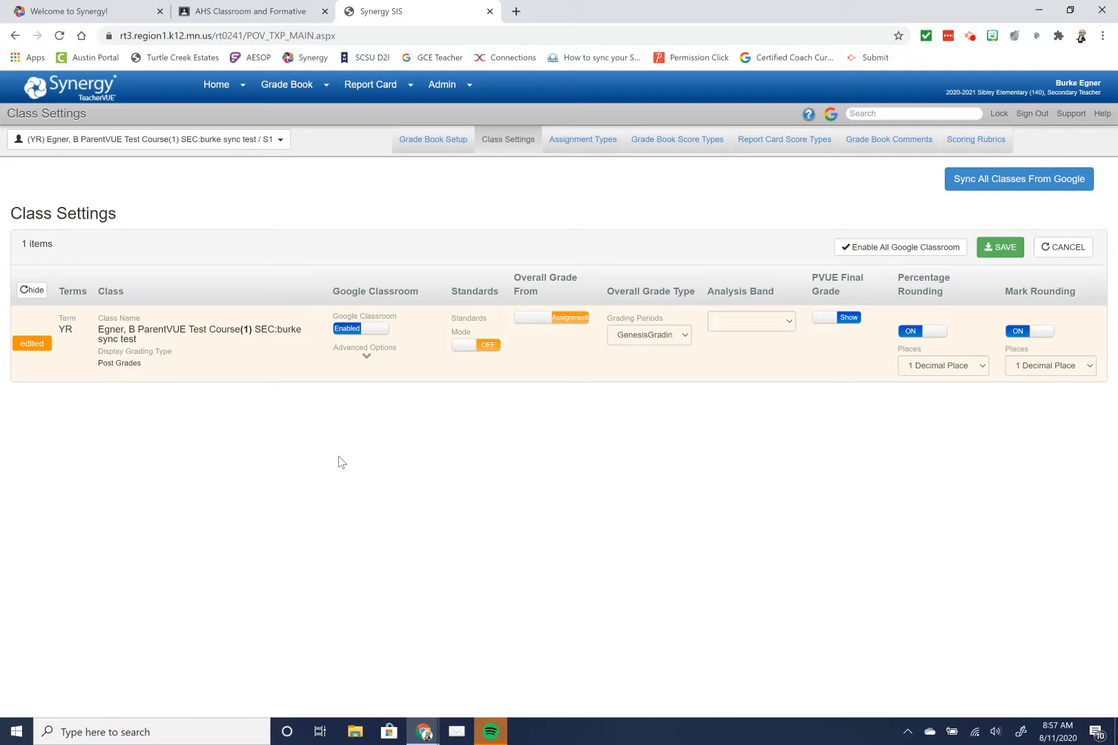
{"action": "left_click", "coordinate": [367, 358]}
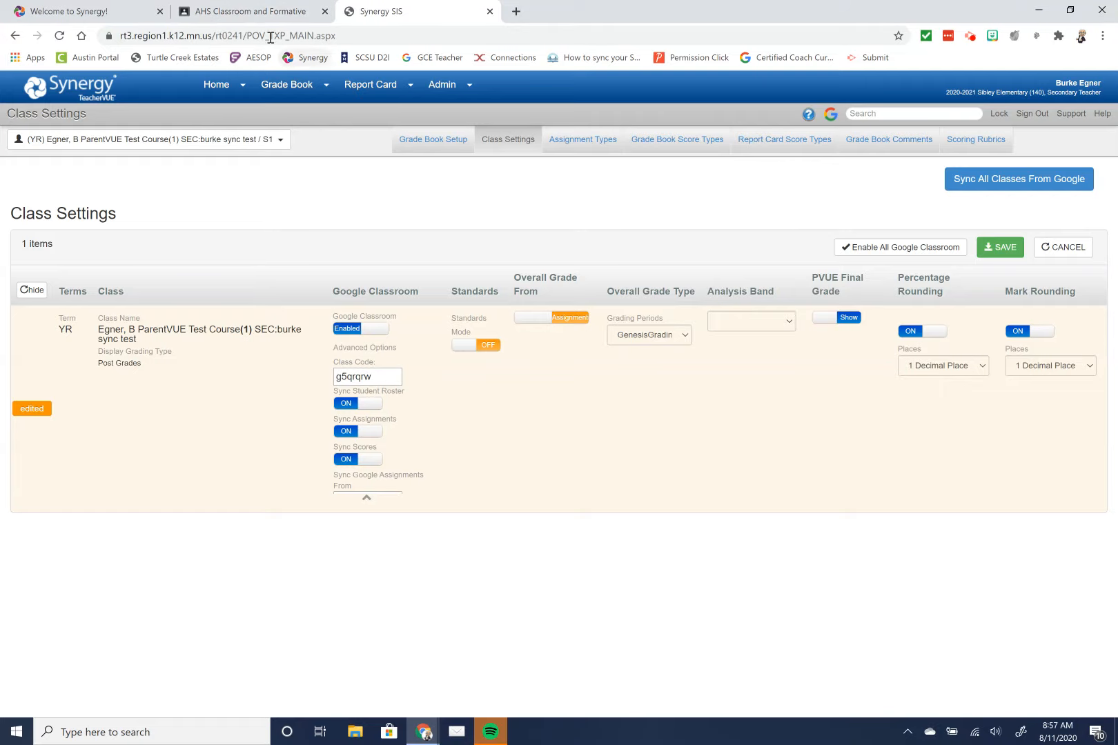
Step: Enlarge the AHS Classroom and Formative class code in Google Classroom and compare it with the class code in Synergy's class settings
{"action": "left_click", "coordinate": [260, 12]}
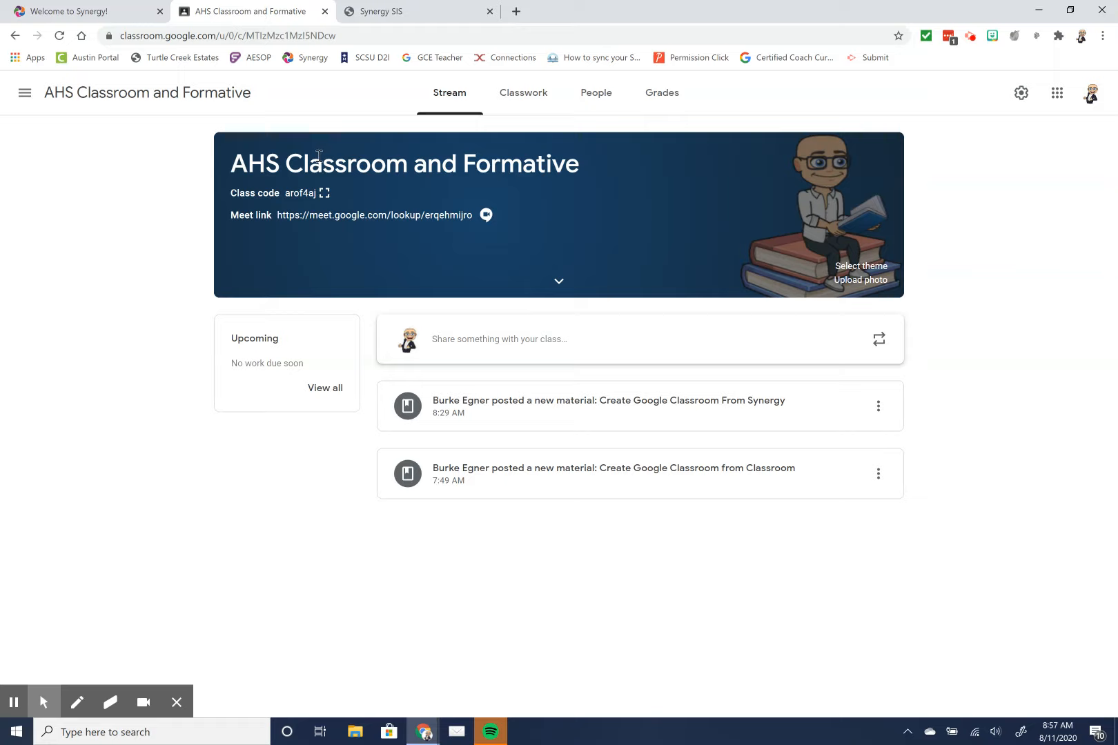
{"action": "left_click", "coordinate": [324, 197]}
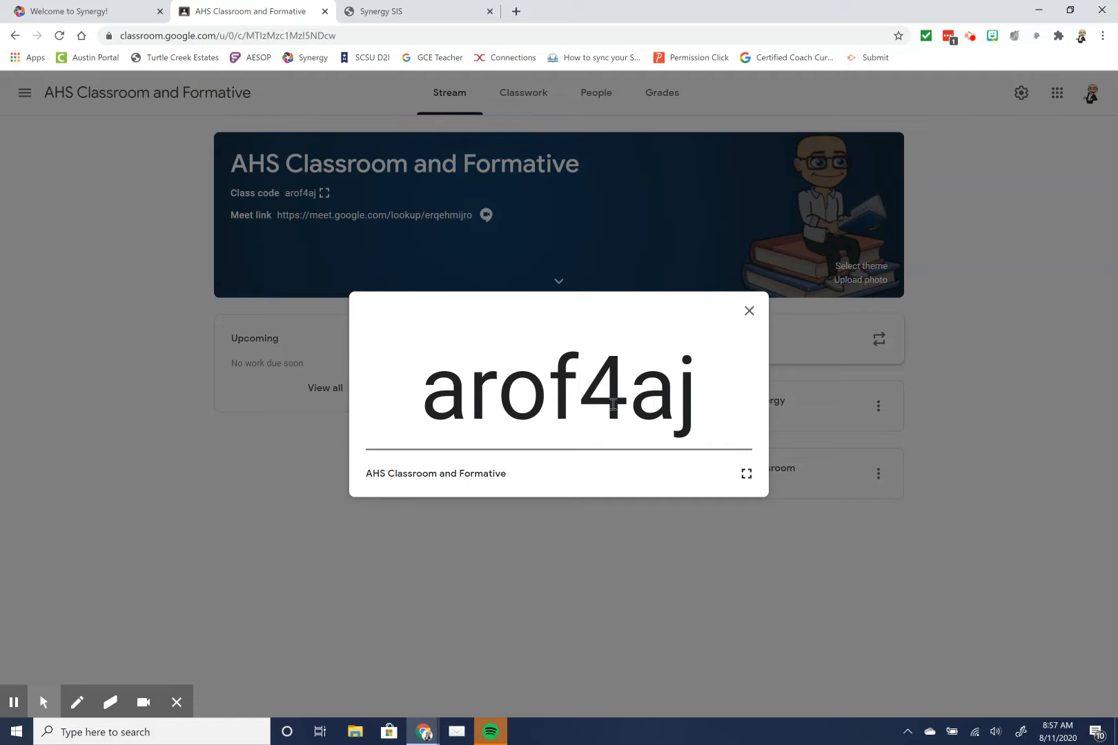
{"action": "left_click", "coordinate": [403, 12]}
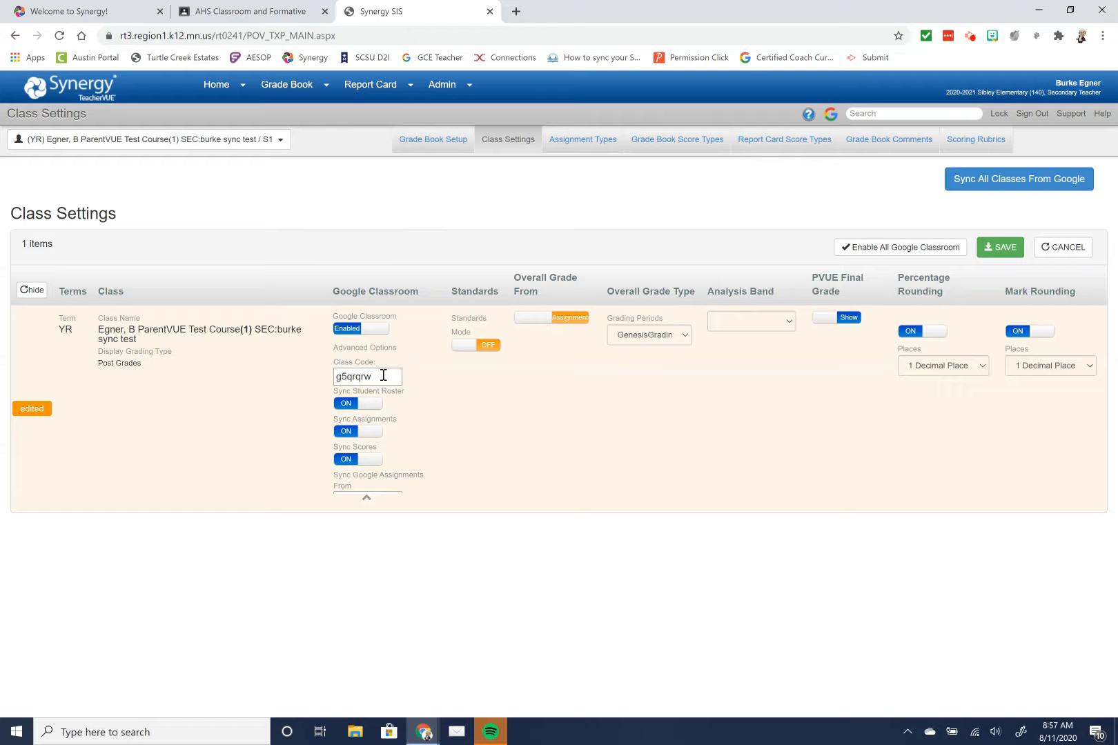
{"action": "left_click_drag", "start_coordinate": [378, 379], "coordinate": [317, 387]}
{"action": "left_click", "coordinate": [291, 391]}
{"action": "left_click", "coordinate": [254, 14]}
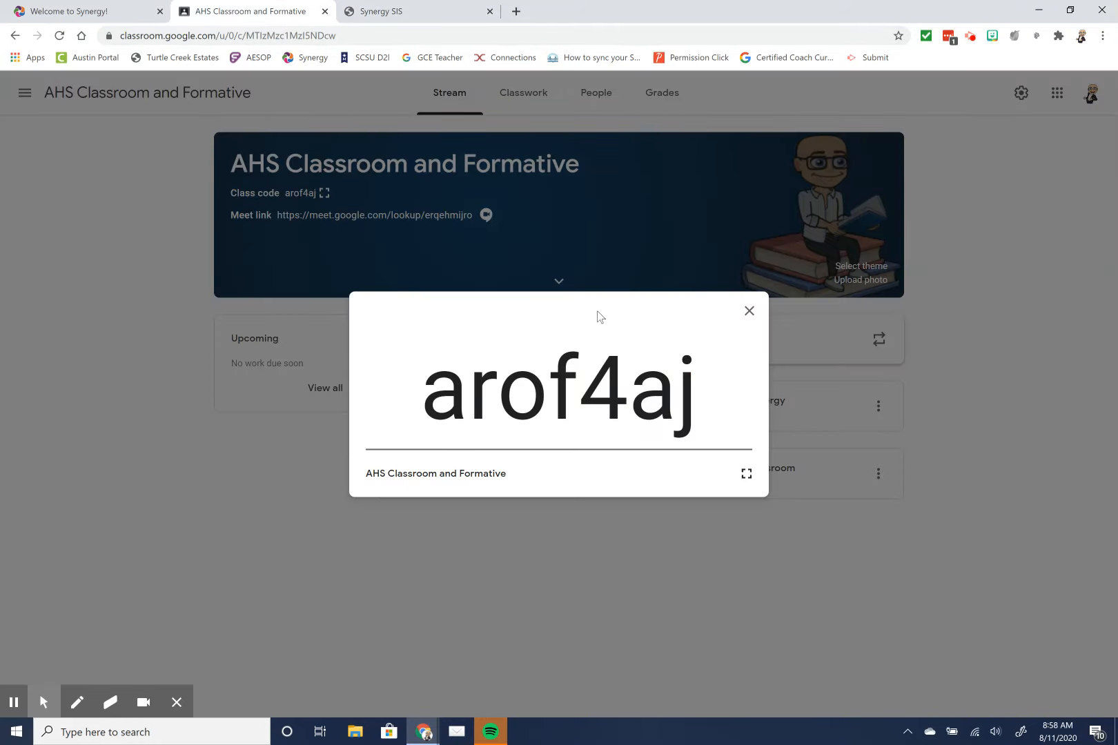
{"action": "left_click", "coordinate": [748, 312]}
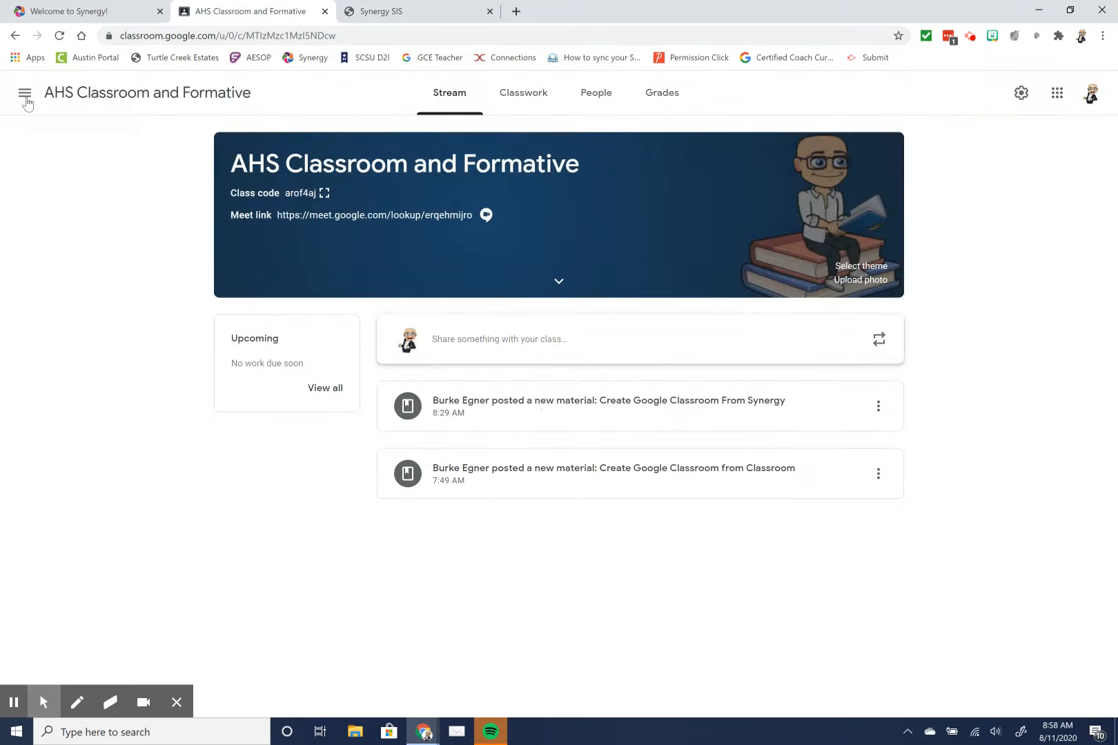
Step: Open the first-listed Digital Citizenship Per. 01 class and enlarge its class code
{"action": "left_click", "coordinate": [18, 93]}
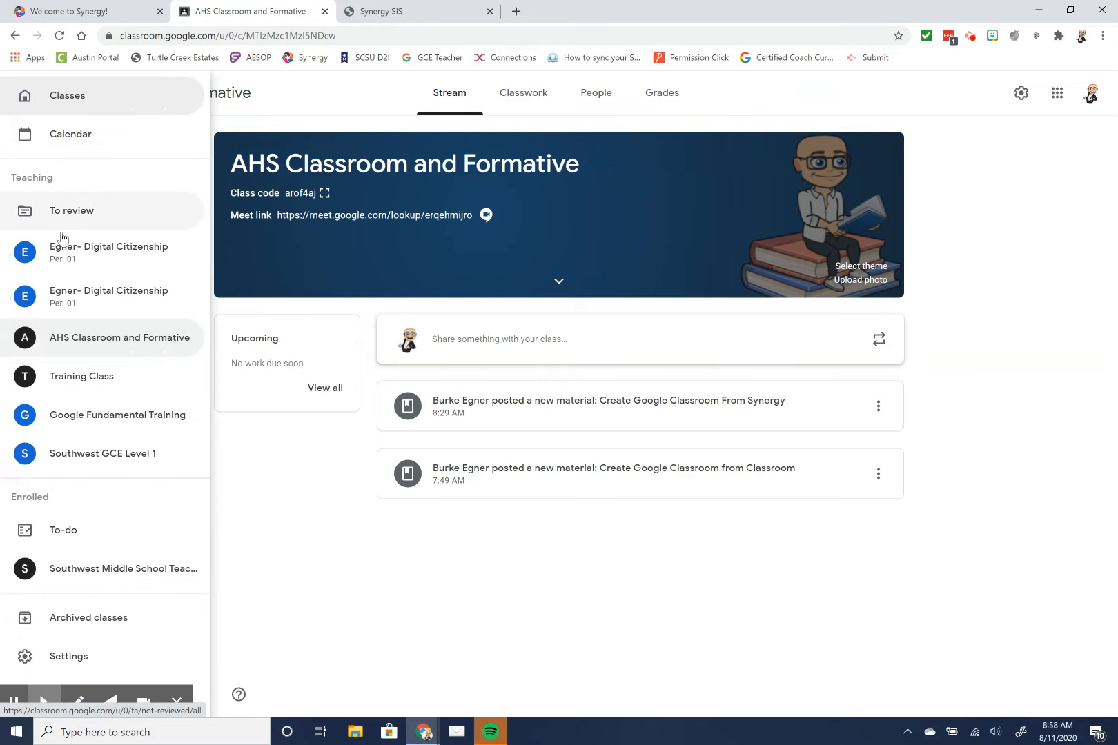
{"action": "left_click", "coordinate": [116, 258]}
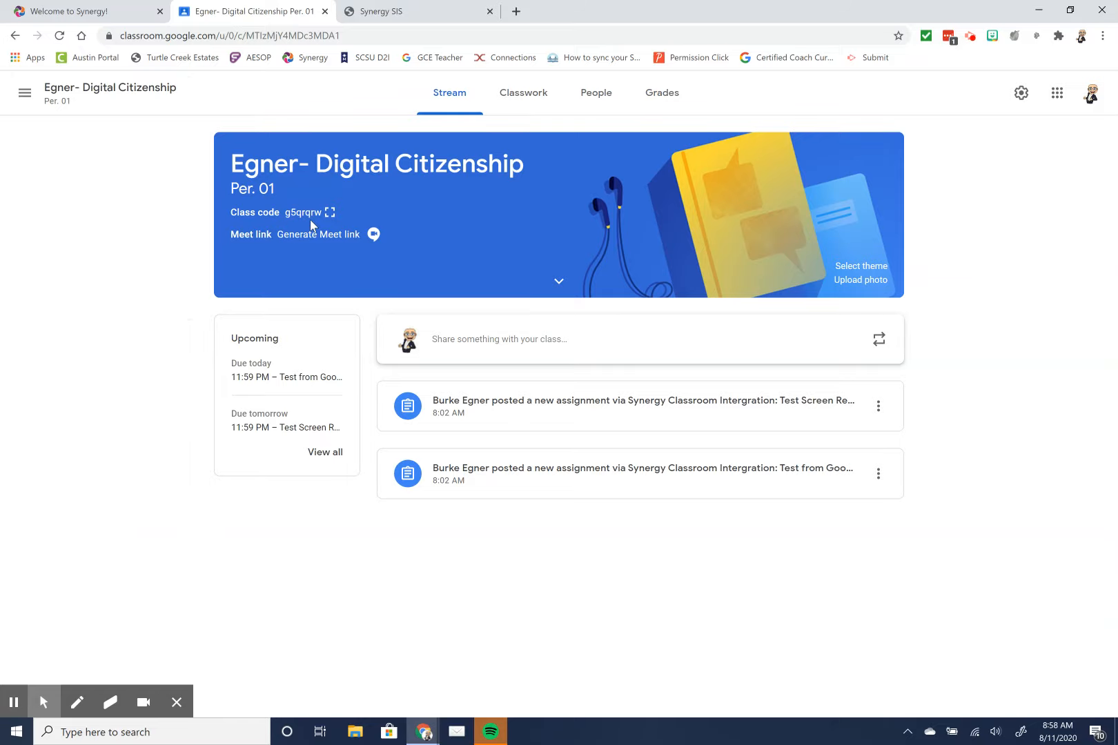
{"action": "left_click", "coordinate": [330, 213]}
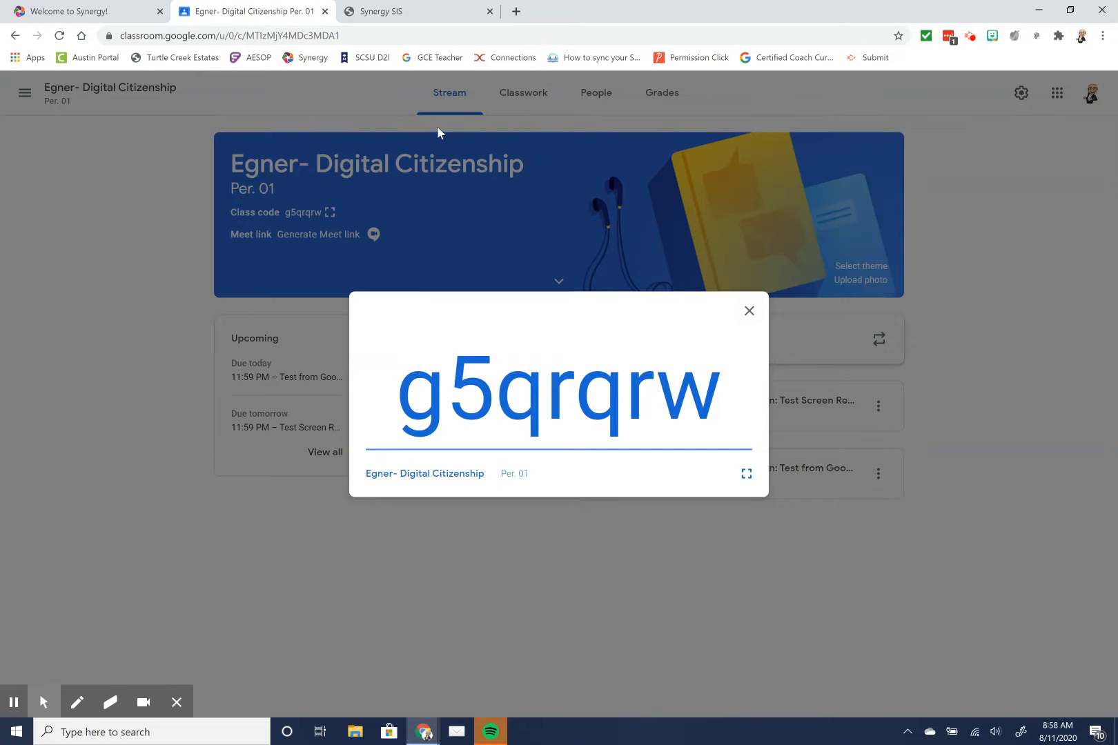
Step: Return to Synergy and save the edited class settings
{"action": "left_click", "coordinate": [429, 9]}
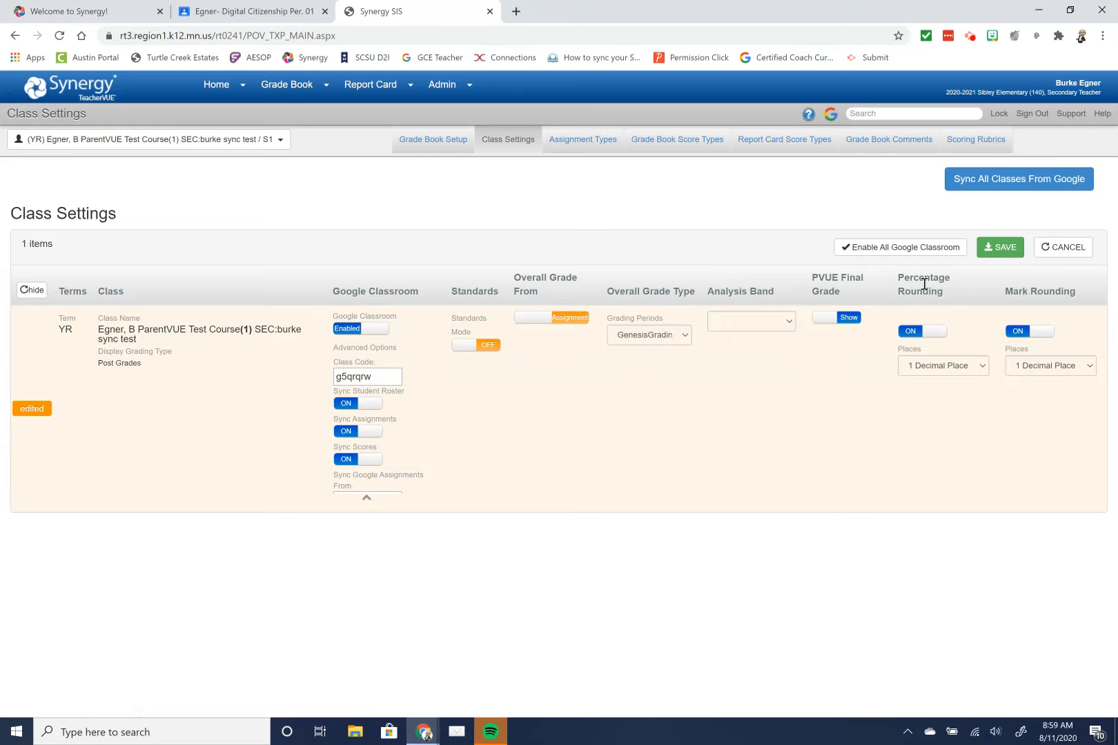
{"action": "left_click", "coordinate": [1000, 247]}
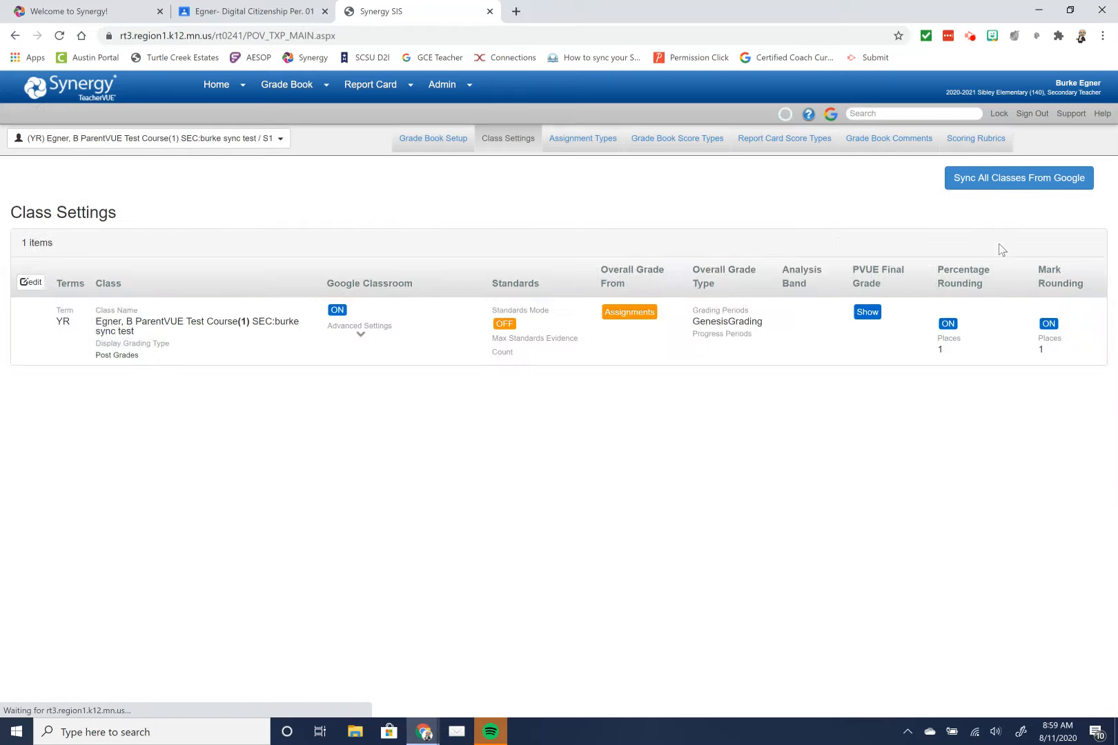